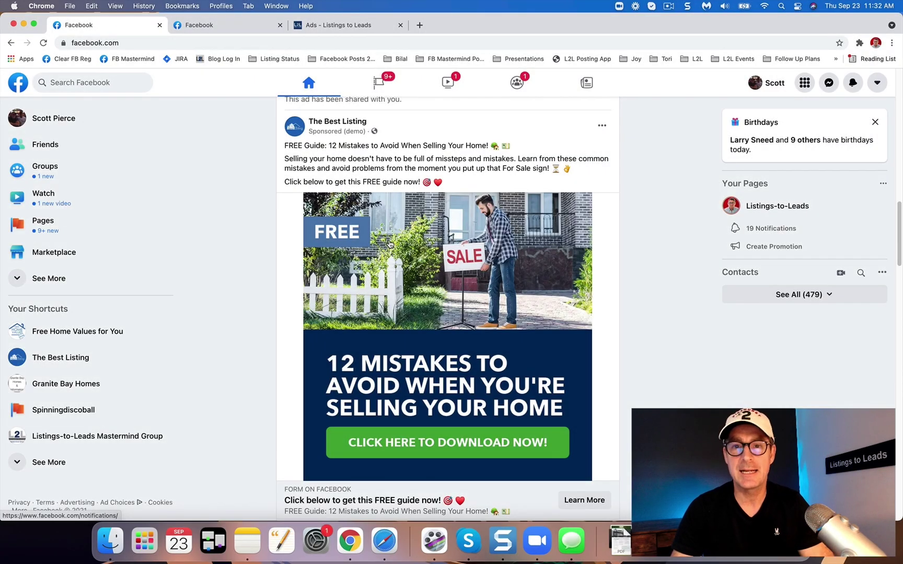
Step: Open the 12 Mistakes ad's lead form and verify the pre-filled name, email and phone
{"action": "left_click", "coordinate": [411, 265]}
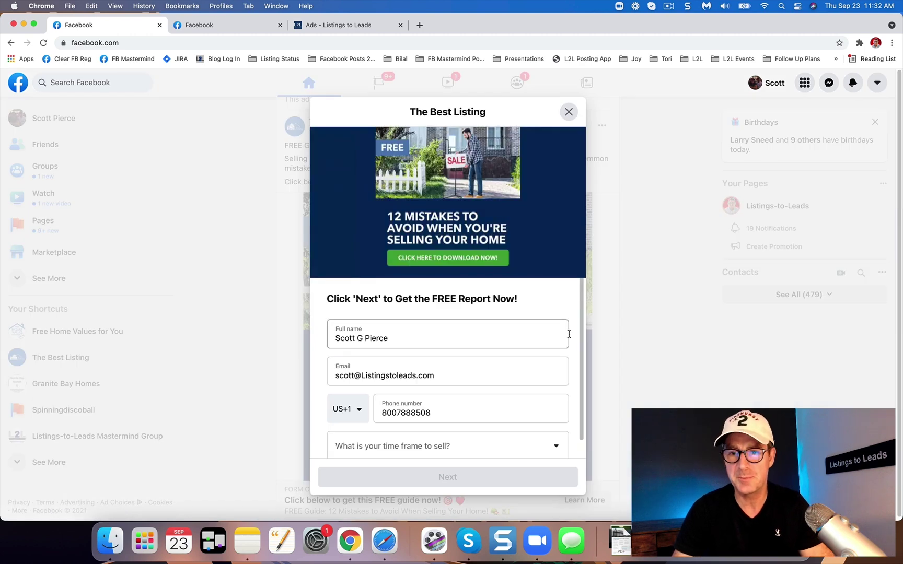
{"action": "scroll", "coordinate": [582, 358], "scroll_direction": "down", "scroll_amount": 1}
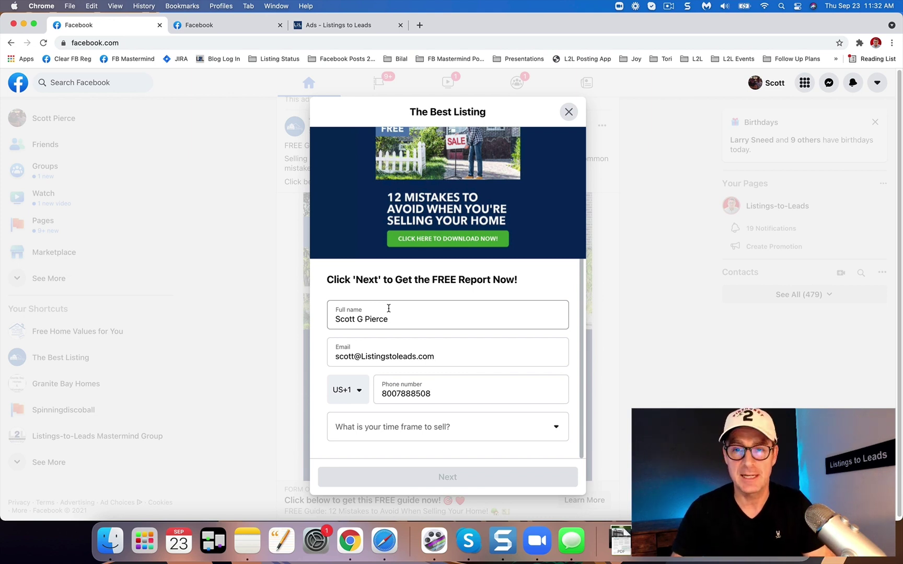
{"action": "left_click", "coordinate": [568, 112]}
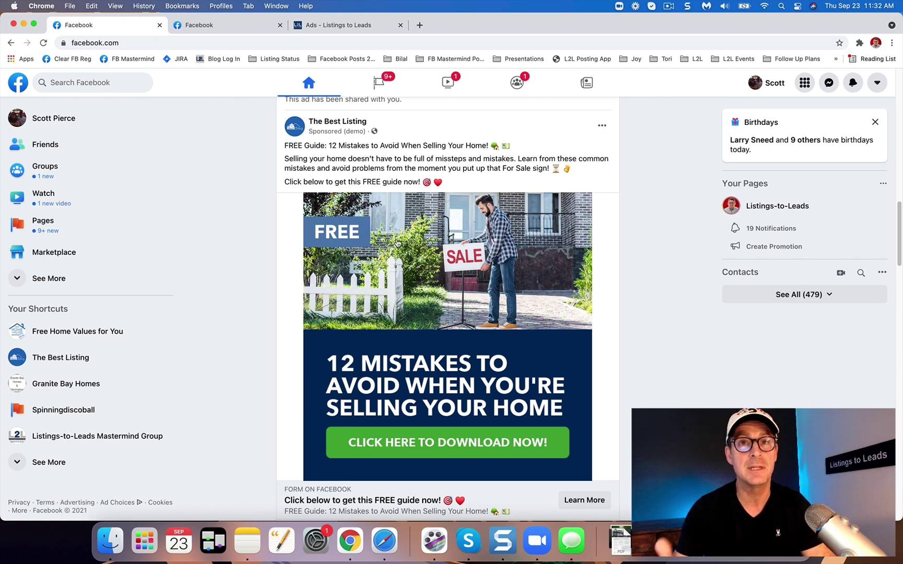
{"action": "left_click", "coordinate": [433, 294]}
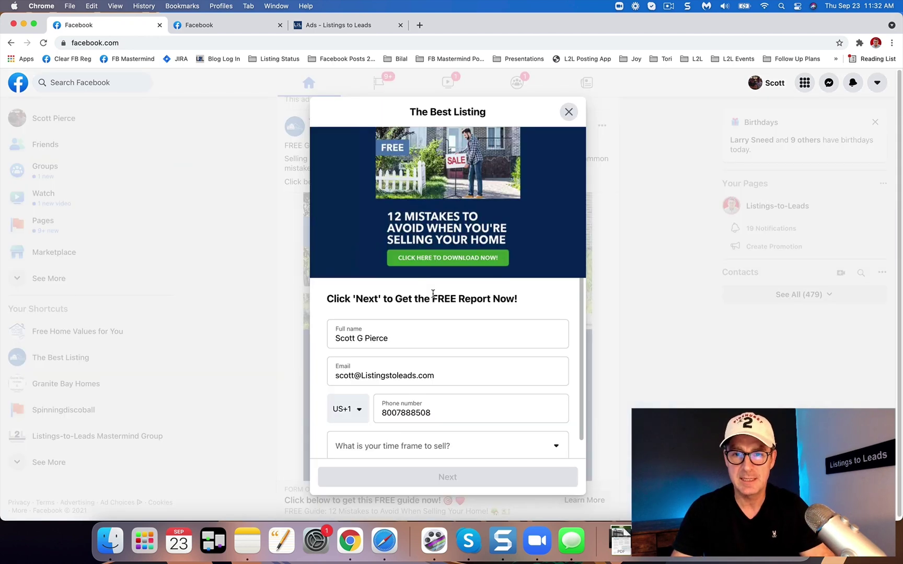
{"action": "left_click", "coordinate": [442, 329]}
{"action": "left_click", "coordinate": [456, 371]}
{"action": "left_click", "coordinate": [475, 416]}
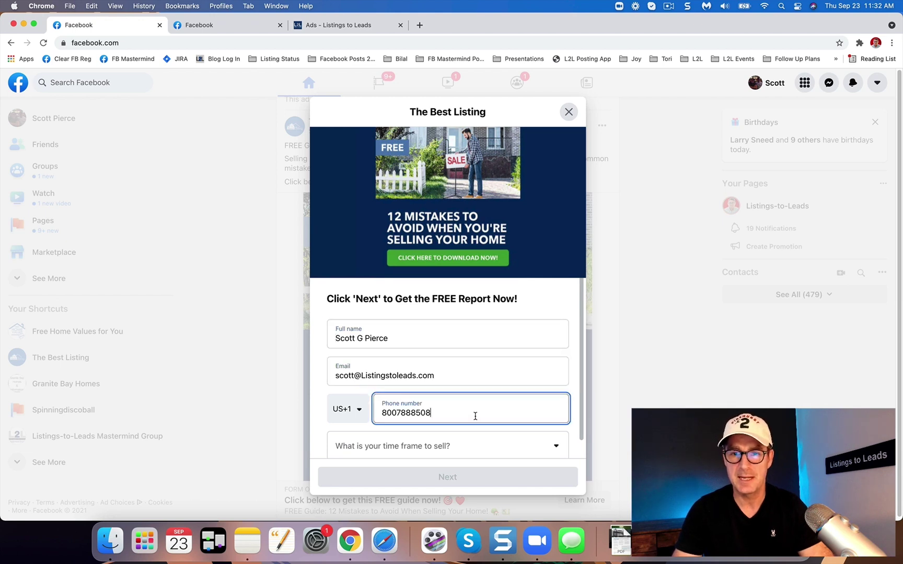
Step: Choose 1-3 months as the selling time frame, submit the form and request the report
{"action": "left_click", "coordinate": [476, 478]}
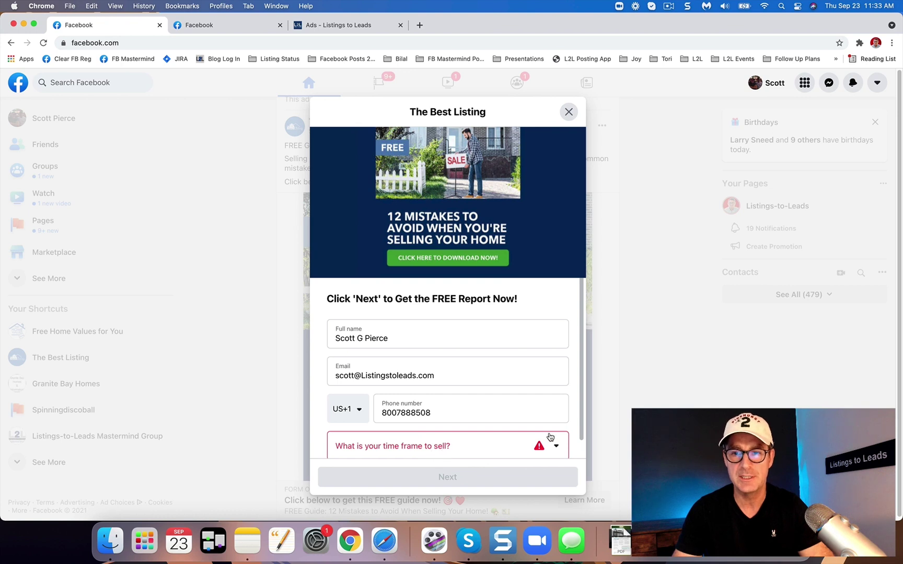
{"action": "scroll", "coordinate": [580, 427], "scroll_direction": "down", "scroll_amount": 2}
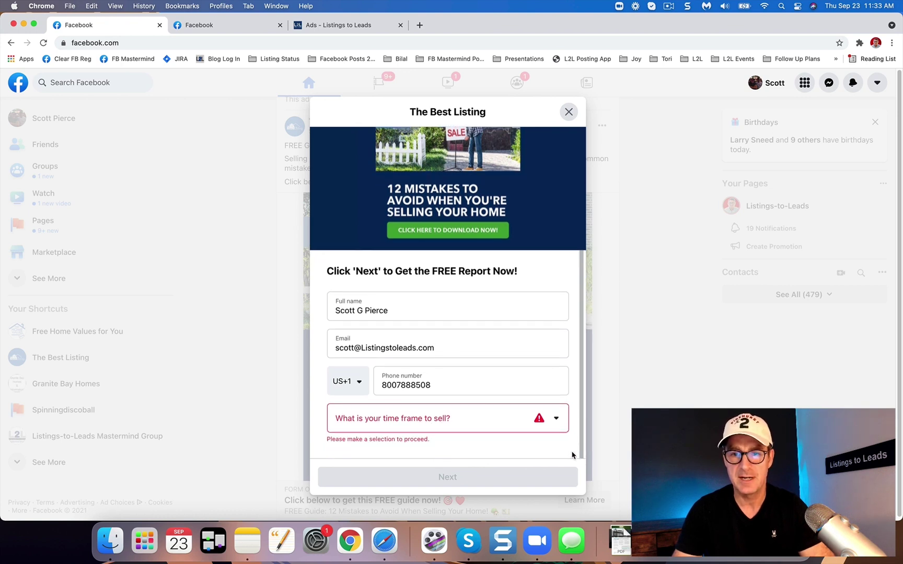
{"action": "left_click", "coordinate": [469, 422]}
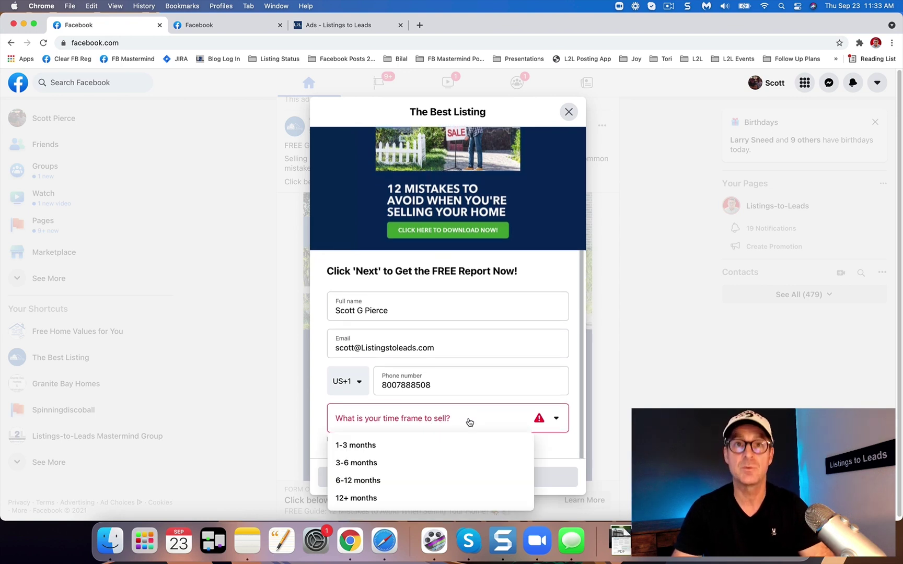
{"action": "left_click", "coordinate": [424, 453]}
{"action": "left_click", "coordinate": [434, 475]}
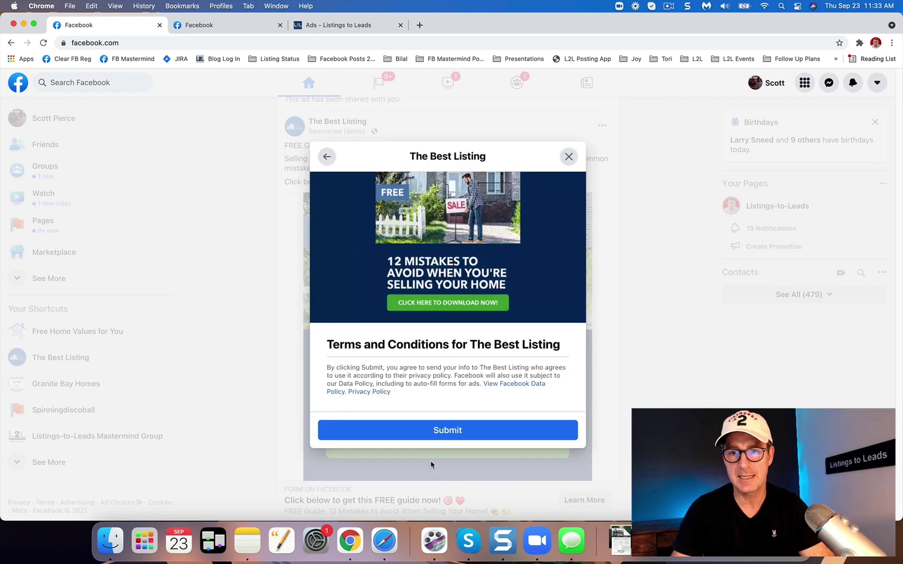
{"action": "left_click", "coordinate": [448, 431]}
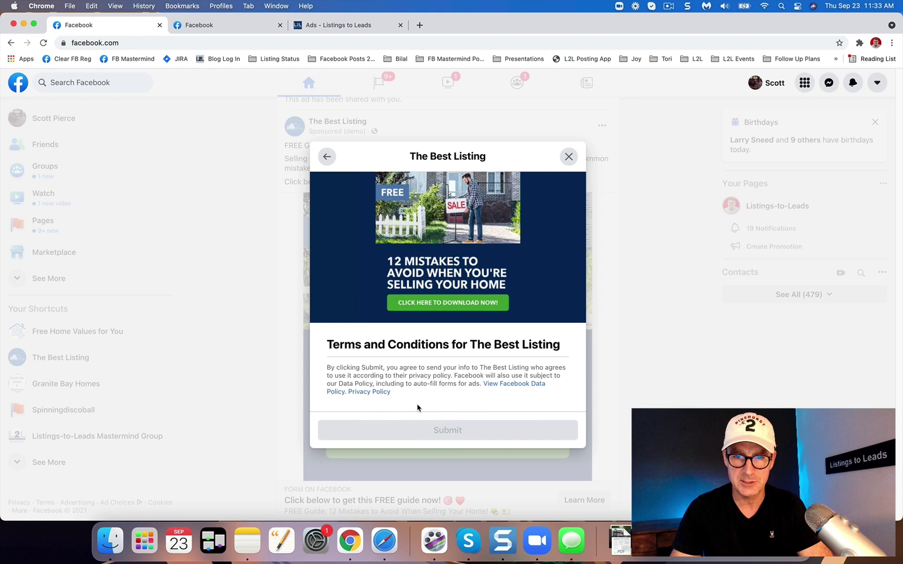
{"action": "left_click", "coordinate": [438, 428]}
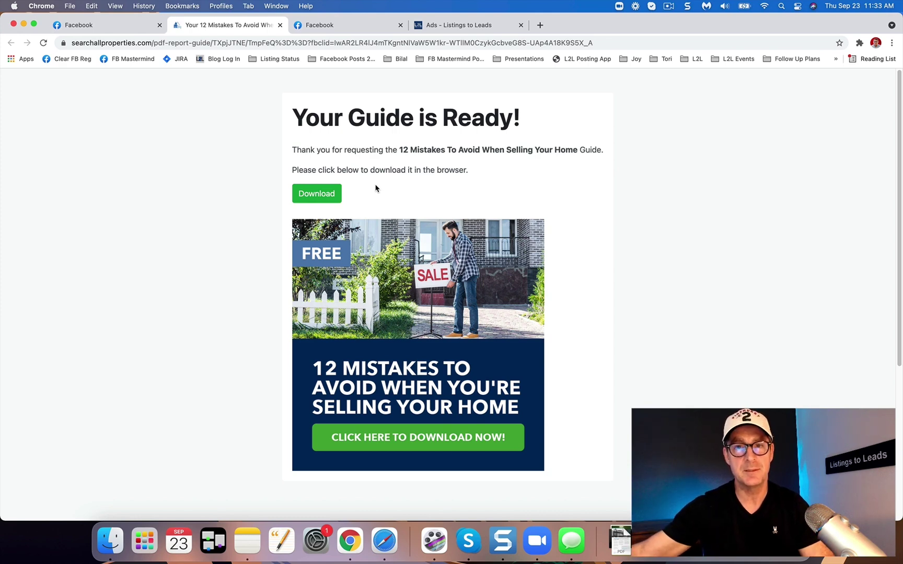
Step: Download and open the 12 Mistakes guide PDF, scroll through it, then return to Facebook
{"action": "left_click", "coordinate": [320, 194]}
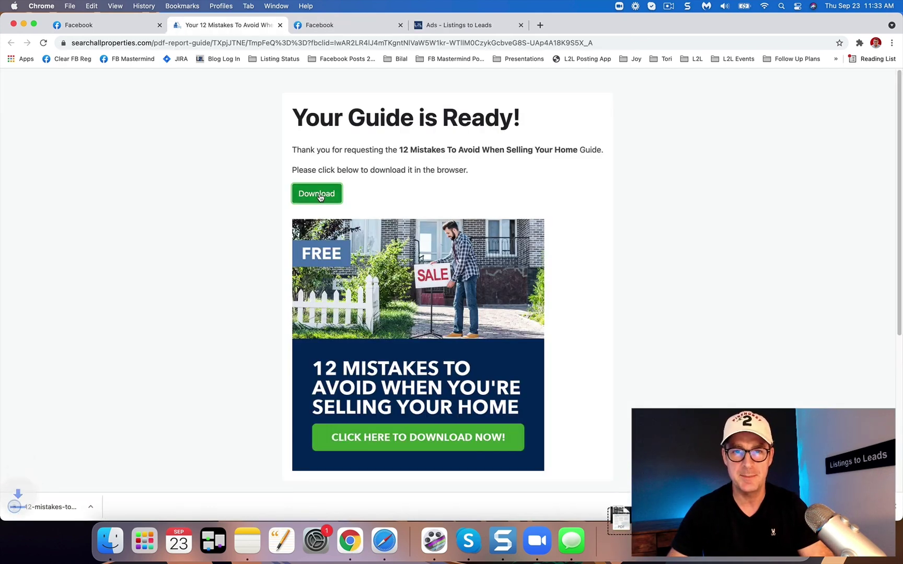
{"action": "left_click", "coordinate": [57, 508]}
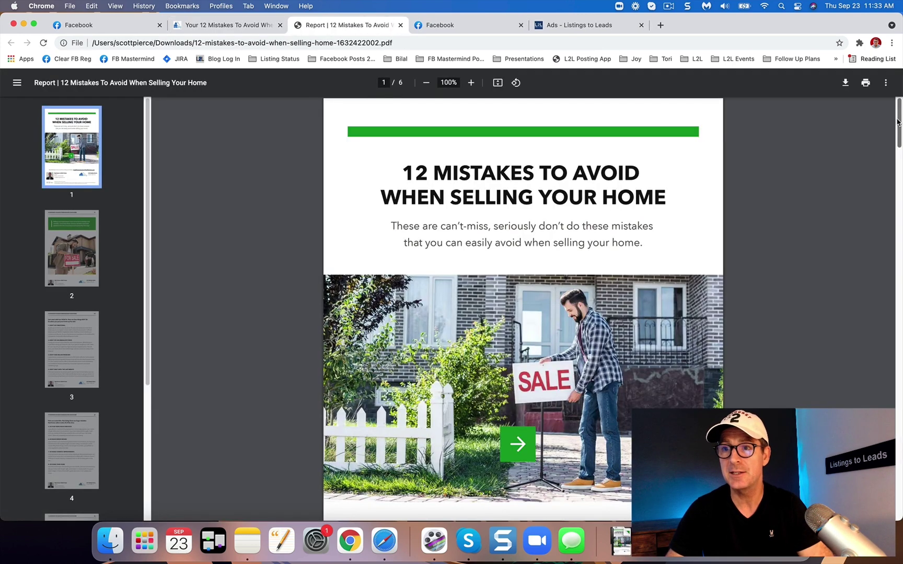
{"action": "left_click_drag", "start_coordinate": [900, 122], "coordinate": [900, 227]}
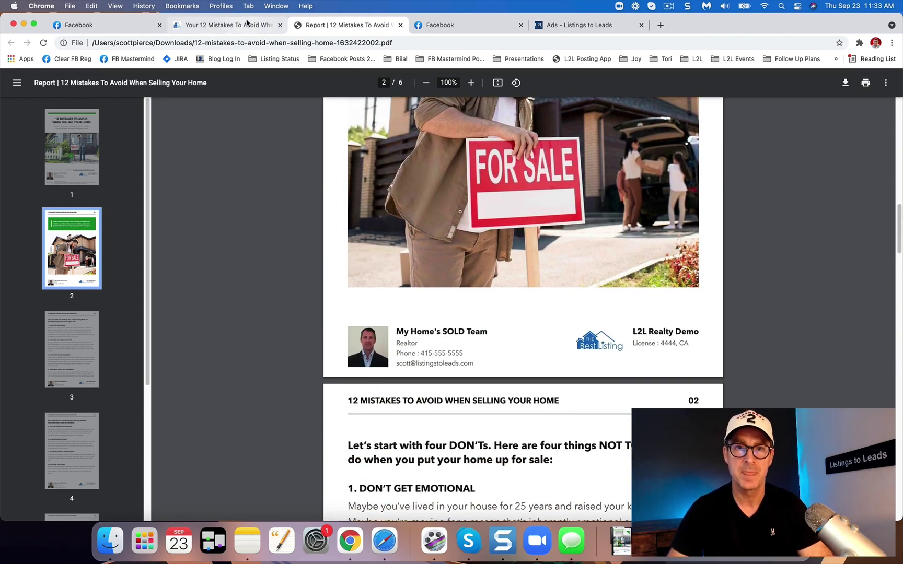
{"action": "left_click", "coordinate": [442, 26]}
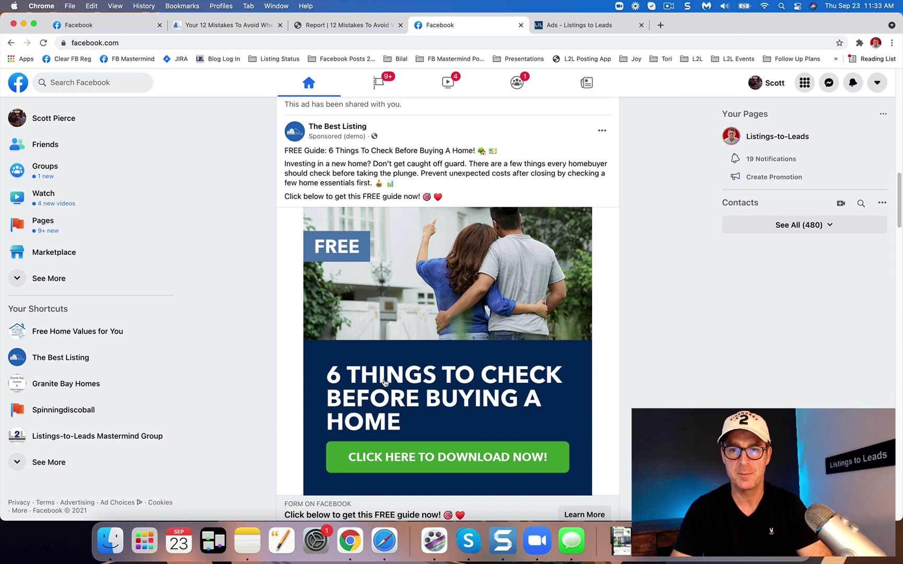
Step: Fill the 6 Things to Check form with 3-6 months and No lender, then submit for the report
{"action": "left_click", "coordinate": [441, 327]}
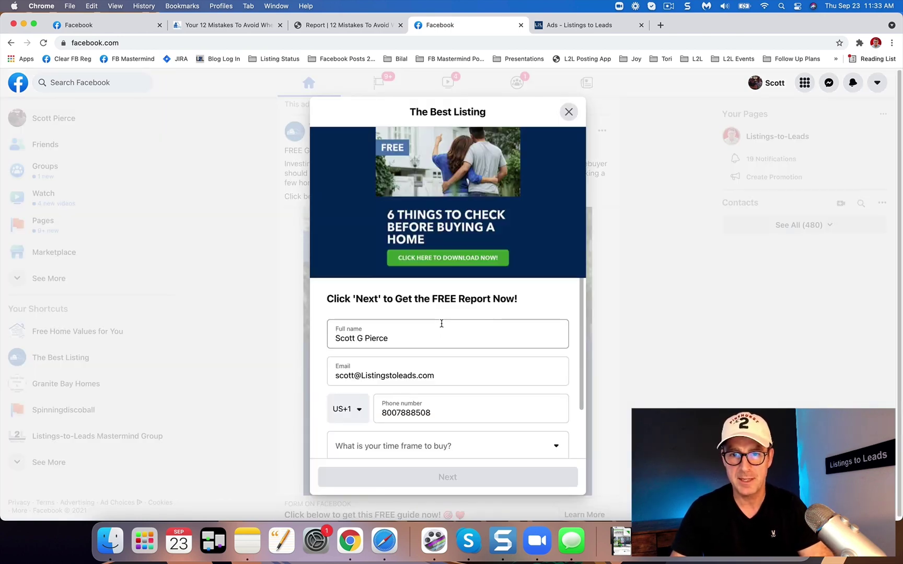
{"action": "scroll", "coordinate": [579, 347], "scroll_direction": "down", "scroll_amount": 2}
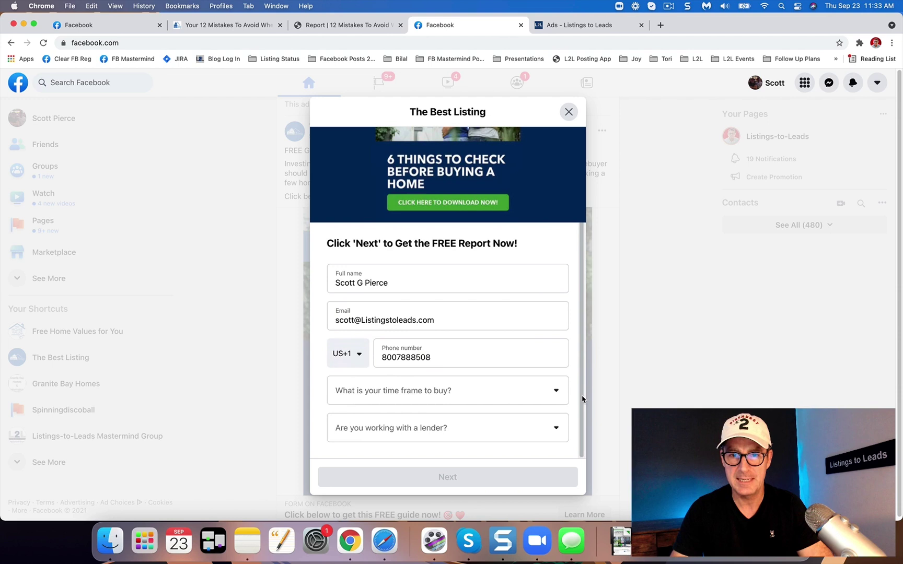
{"action": "left_click", "coordinate": [460, 391]}
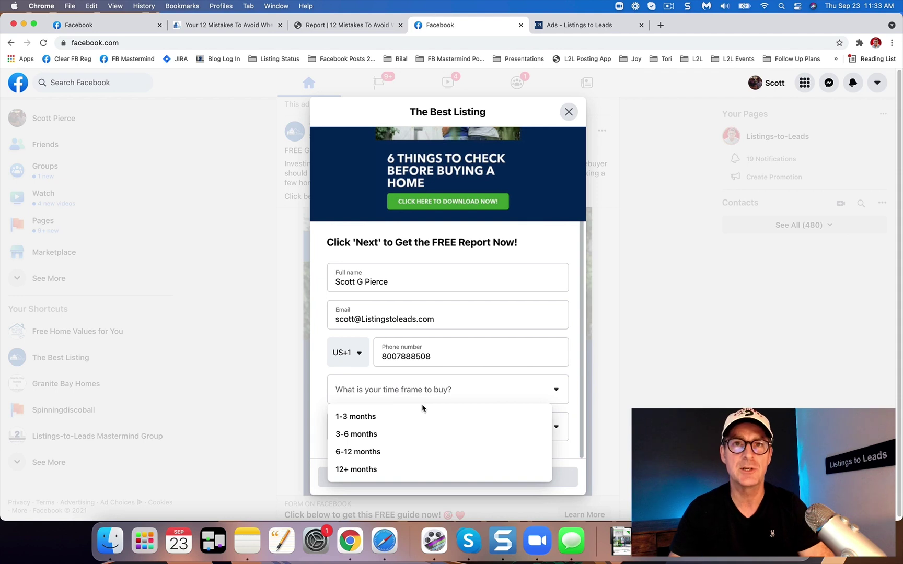
{"action": "left_click", "coordinate": [402, 431]}
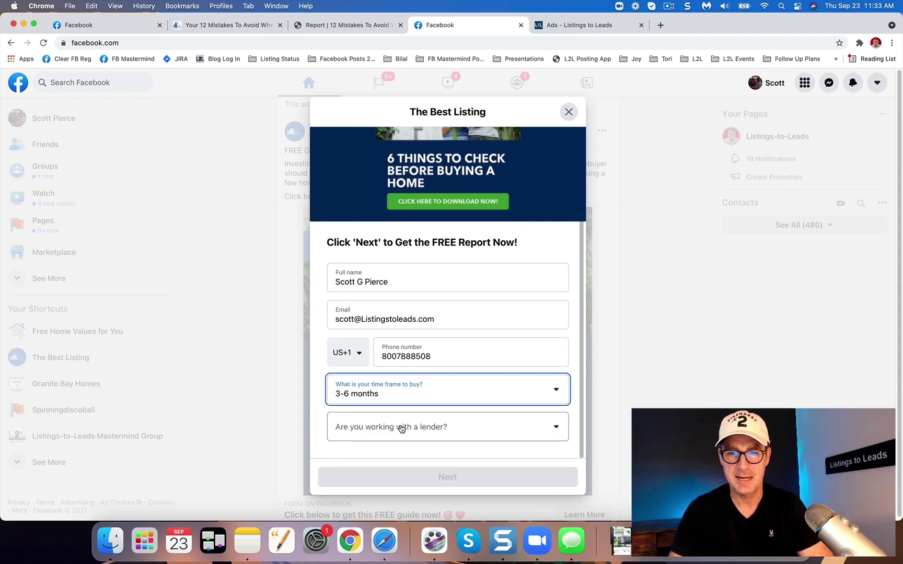
{"action": "left_click", "coordinate": [421, 421]}
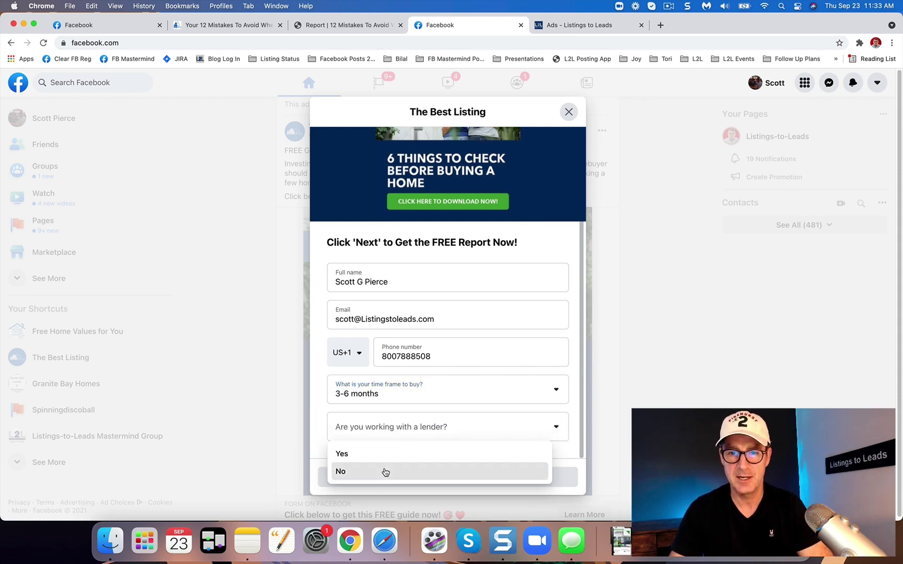
{"action": "left_click", "coordinate": [397, 472]}
{"action": "left_click", "coordinate": [448, 479]}
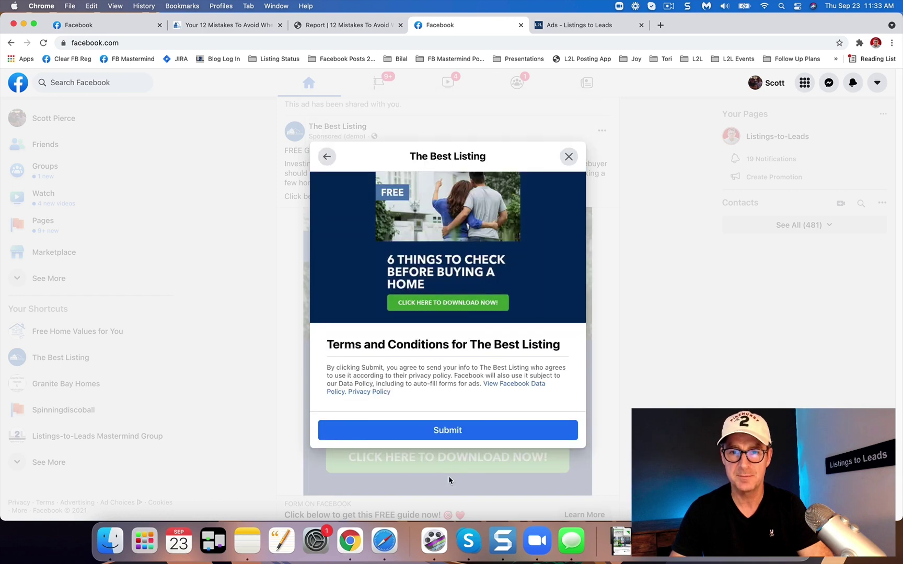
{"action": "left_click", "coordinate": [447, 437]}
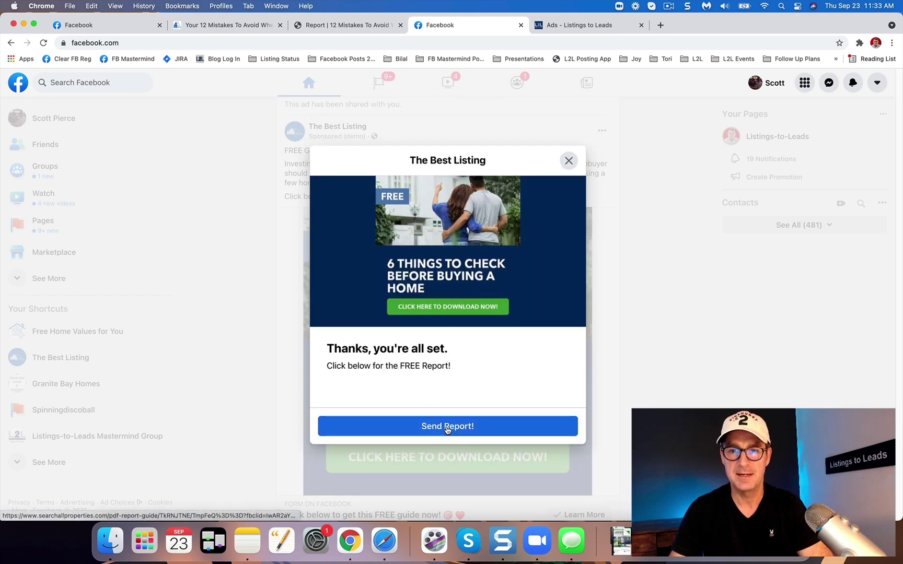
{"action": "left_click", "coordinate": [447, 427]}
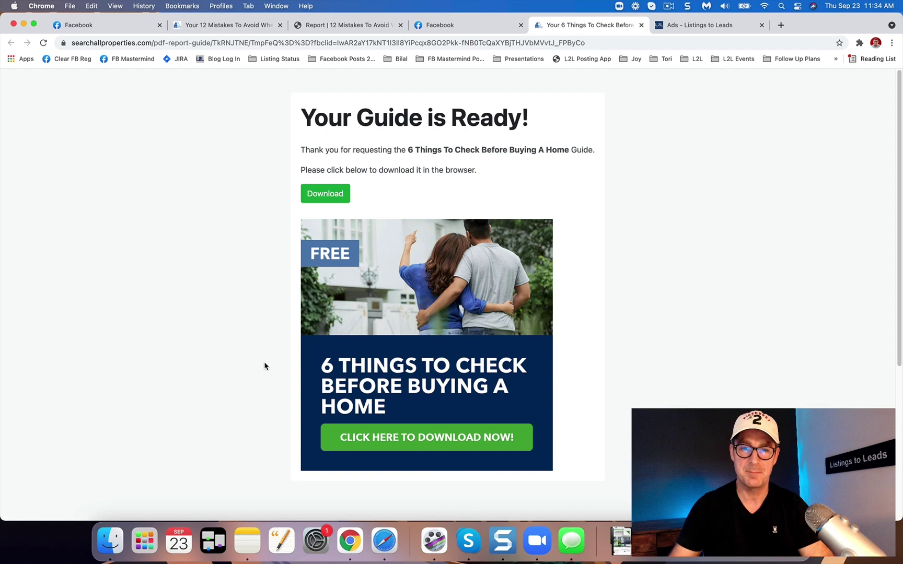
Step: Download the 6 Things to Check guide, open it from the download shelf and scroll its pages
{"action": "left_click", "coordinate": [328, 195]}
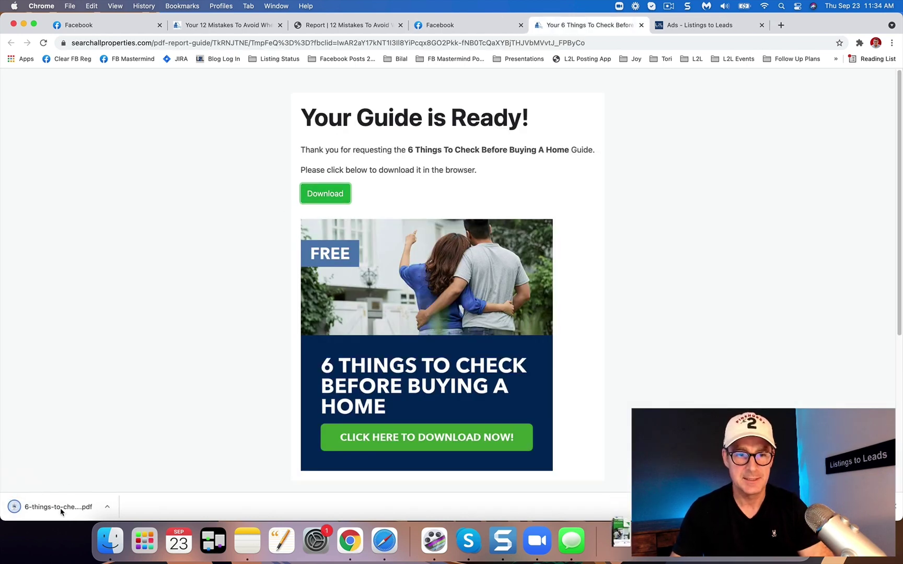
{"action": "left_click", "coordinate": [50, 505]}
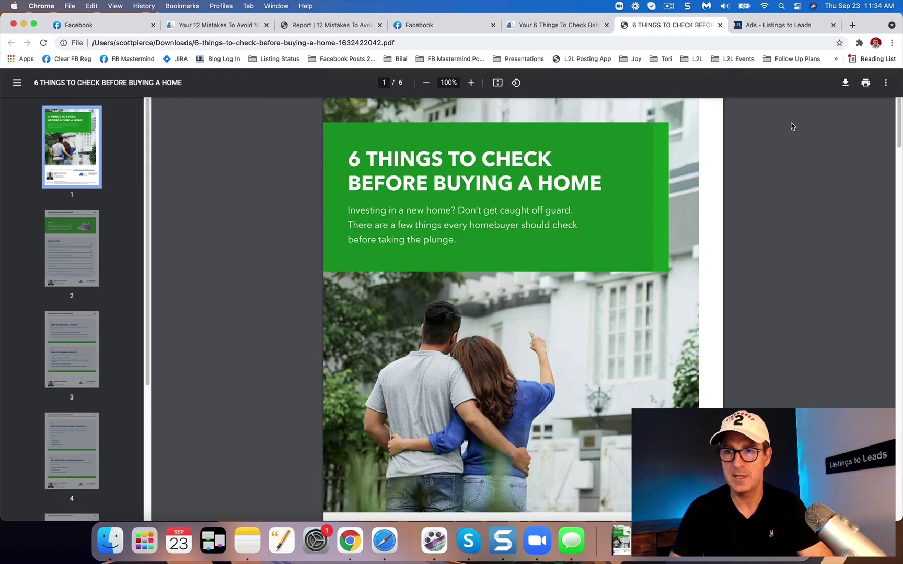
{"action": "left_click_drag", "start_coordinate": [899, 118], "coordinate": [900, 166]}
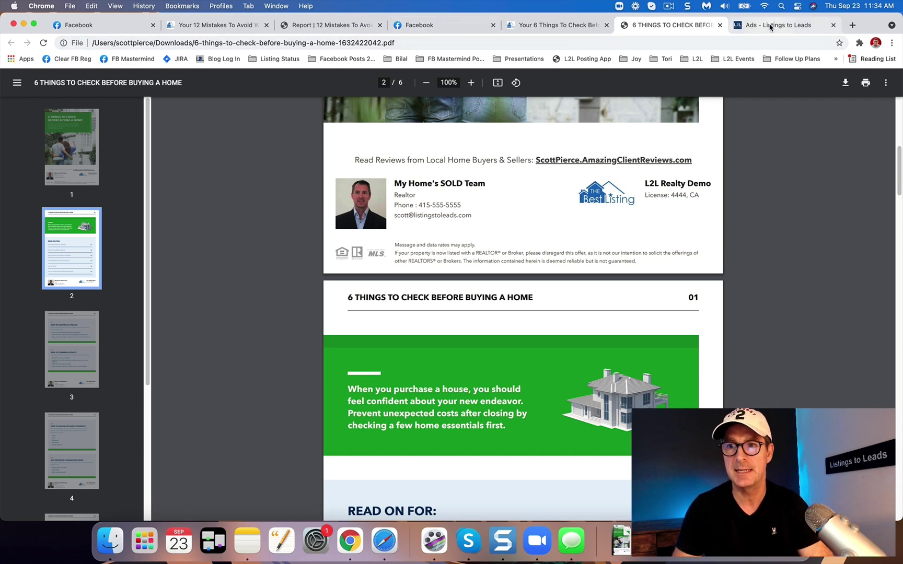
Step: On the Listings to Leads ads dashboard, create a PDF report ad from the 5 Dangers of Overpricing report
{"action": "left_click", "coordinate": [770, 26]}
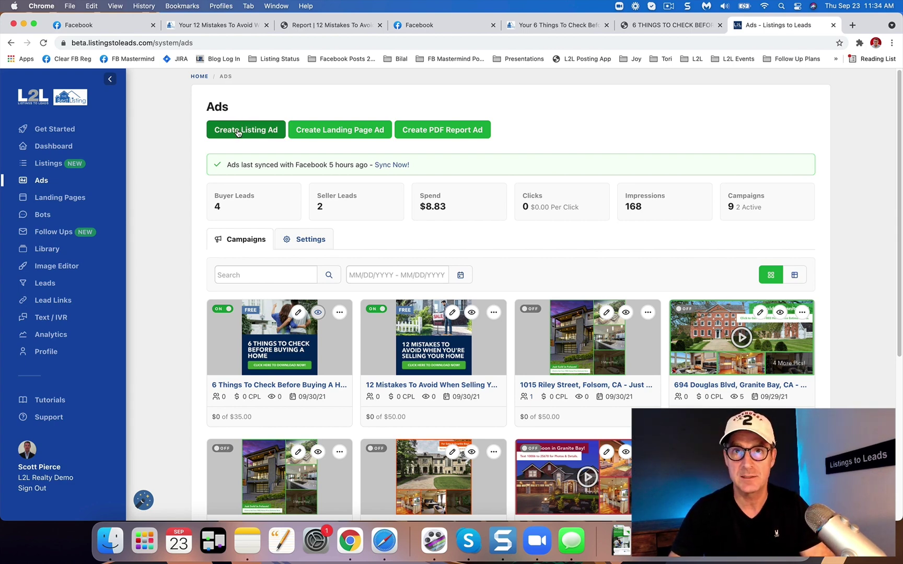
{"action": "left_click", "coordinate": [442, 132]}
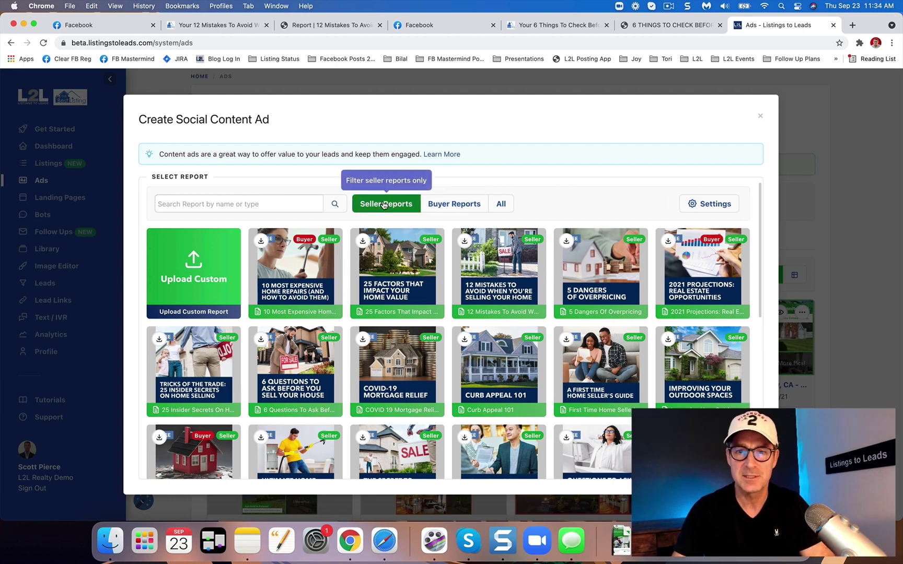
{"action": "mouse_move", "coordinate": [485, 271]}
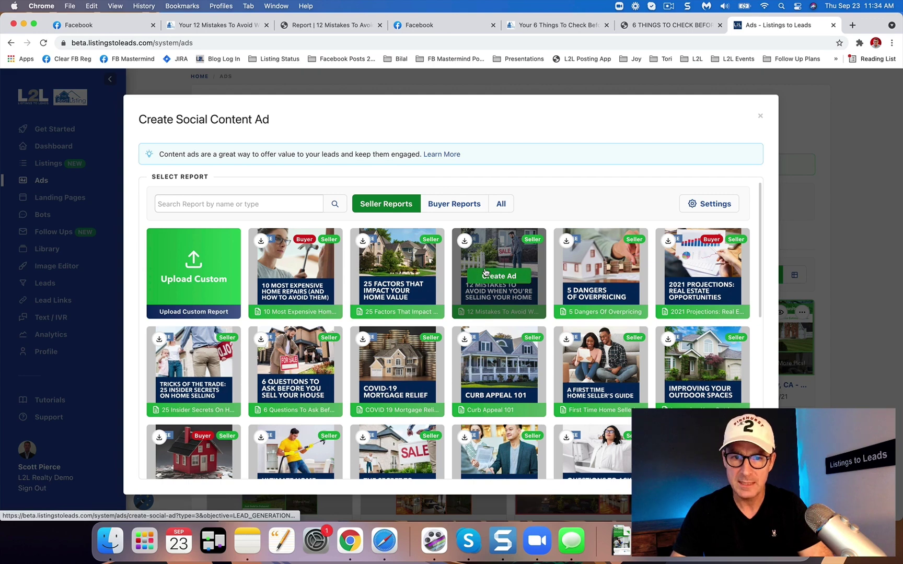
{"action": "left_click", "coordinate": [601, 275]}
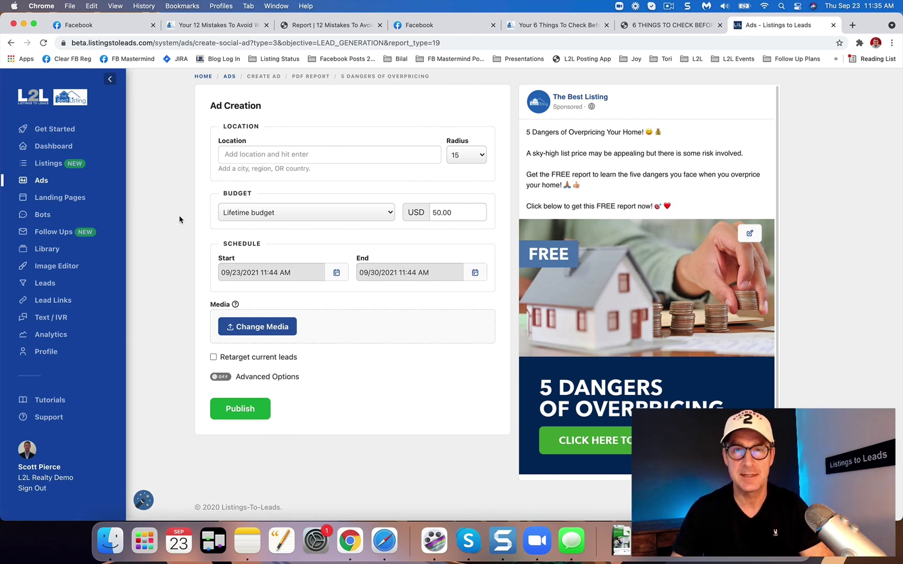
Step: Set the ad's target location to Granite Bay, California, United States
{"action": "left_click", "coordinate": [313, 157]}
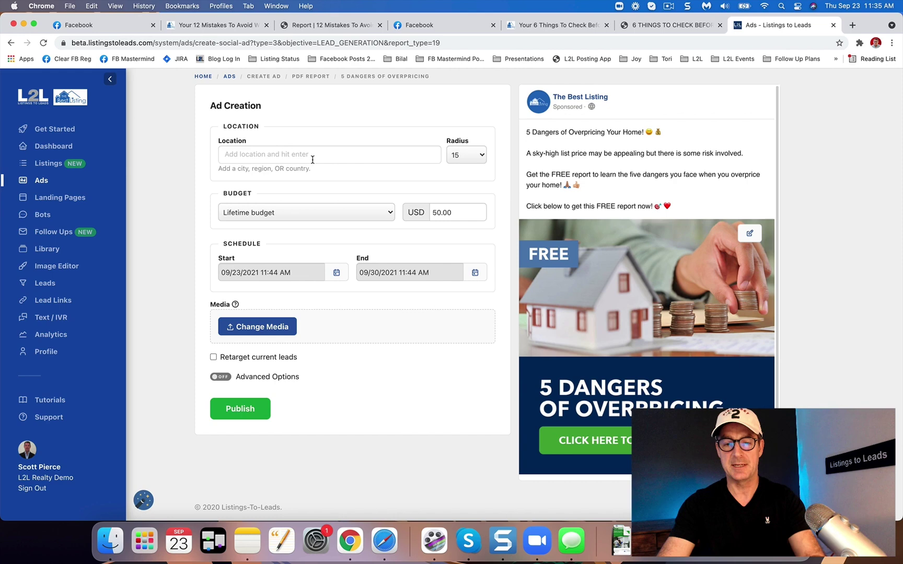
{"action": "type", "text": "Granire B"}
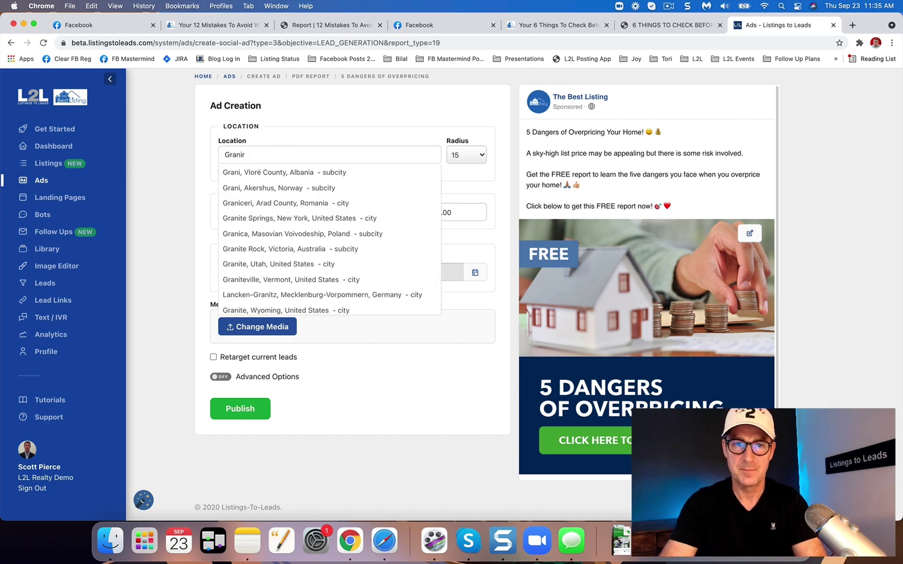
{"action": "key", "text": "BackSpace"}
{"action": "type", "text": "te Bay"}
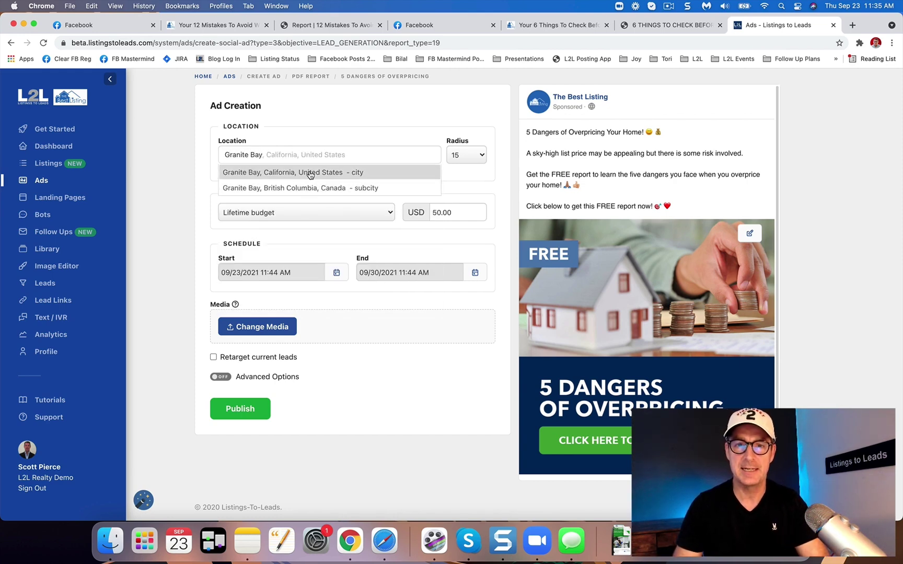
{"action": "left_click", "coordinate": [309, 174]}
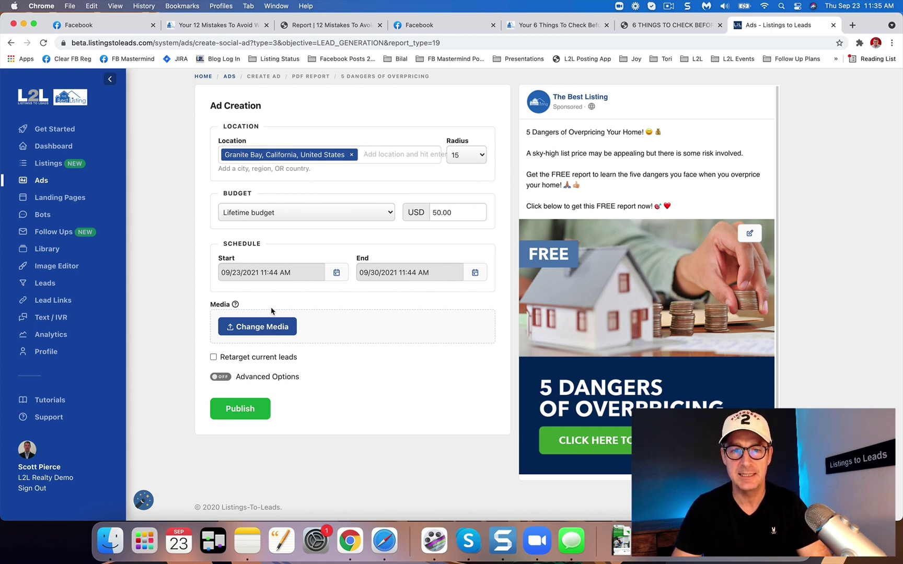
Step: Enable retargeting of current leads and add the L2L - Seller Audience
{"action": "left_click", "coordinate": [214, 357]}
{"action": "left_click", "coordinate": [256, 403]}
{"action": "type", "text": "seller"}
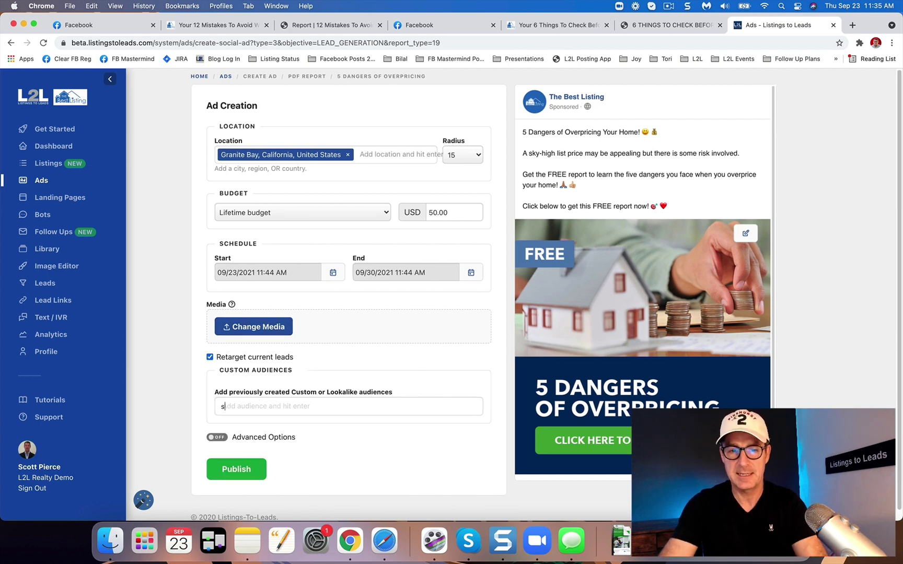
{"action": "left_click", "coordinate": [265, 424]}
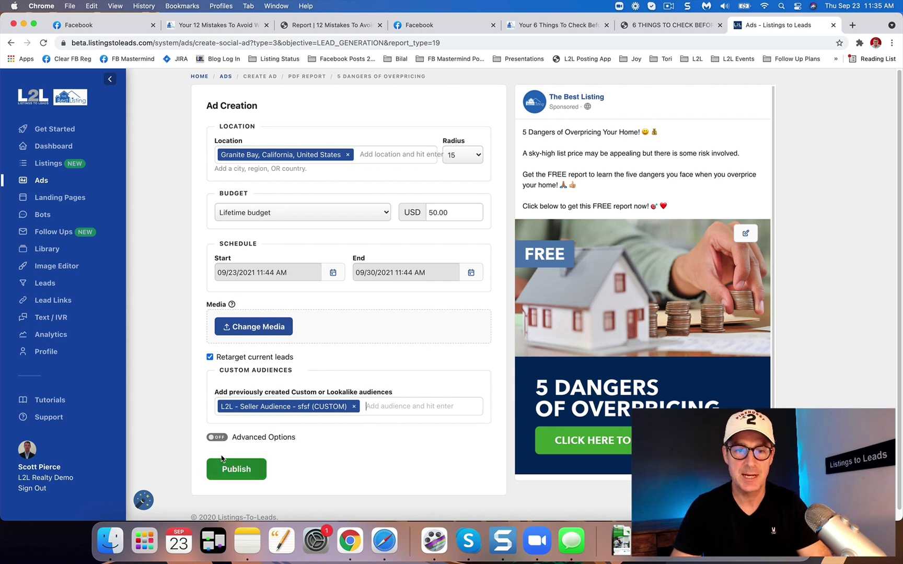
Step: Turn Advanced Options on
{"action": "left_click", "coordinate": [215, 437]}
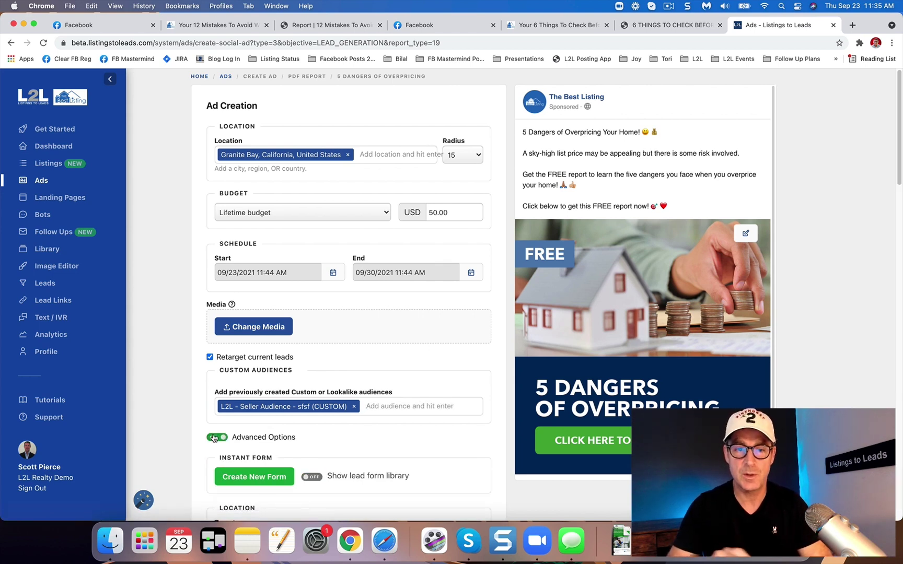
{"action": "scroll", "coordinate": [189, 441], "scroll_direction": "down", "scroll_amount": 2}
{"action": "scroll", "coordinate": [199, 397], "scroll_direction": "down", "scroll_amount": 1}
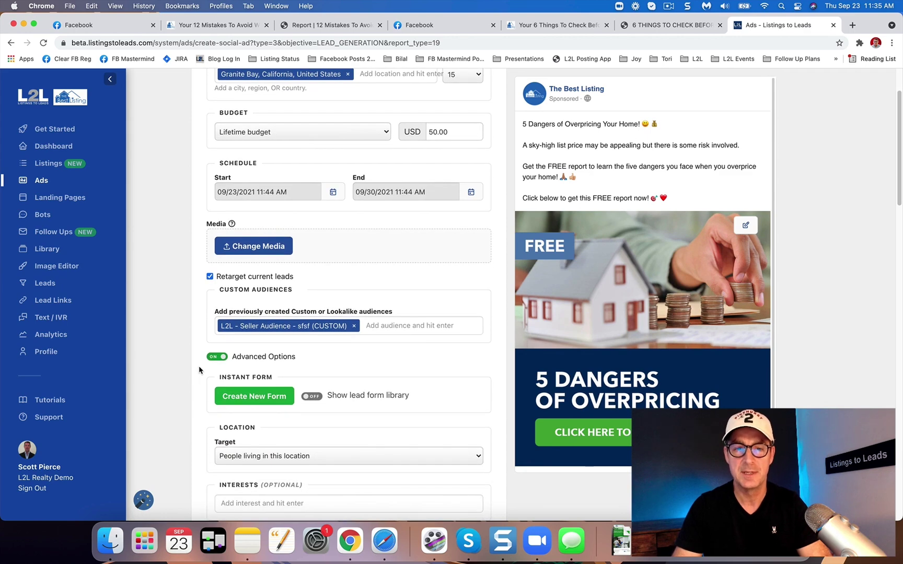
{"action": "left_click", "coordinate": [213, 358]}
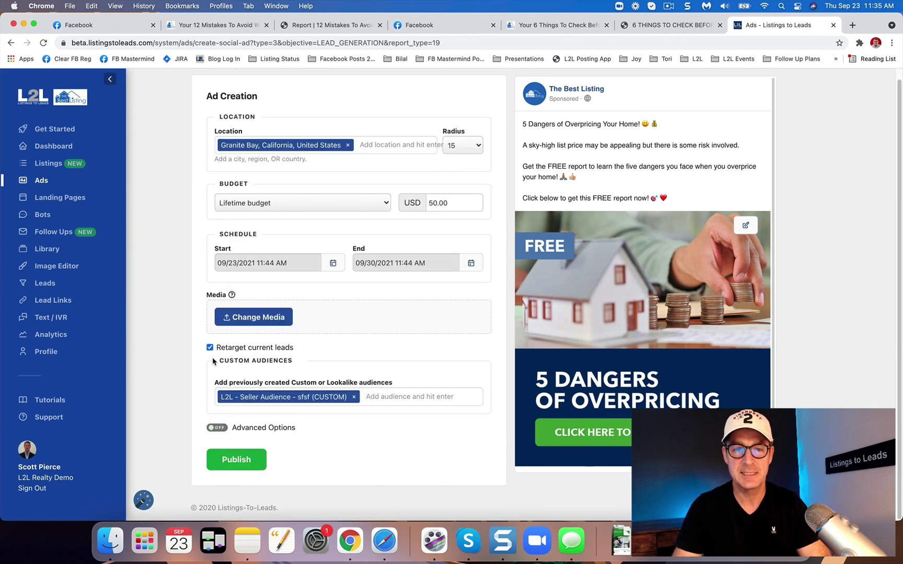
{"action": "left_click", "coordinate": [217, 428]}
Step: Begin a new lead form and expand Form Questions to show the question toggles
{"action": "left_click", "coordinate": [254, 468]}
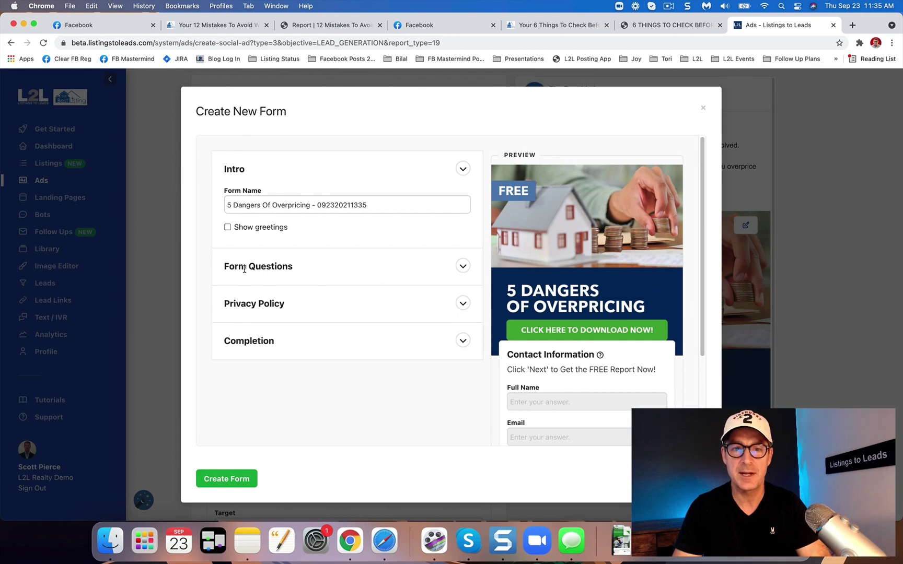
{"action": "left_click_drag", "start_coordinate": [241, 267], "coordinate": [285, 266]}
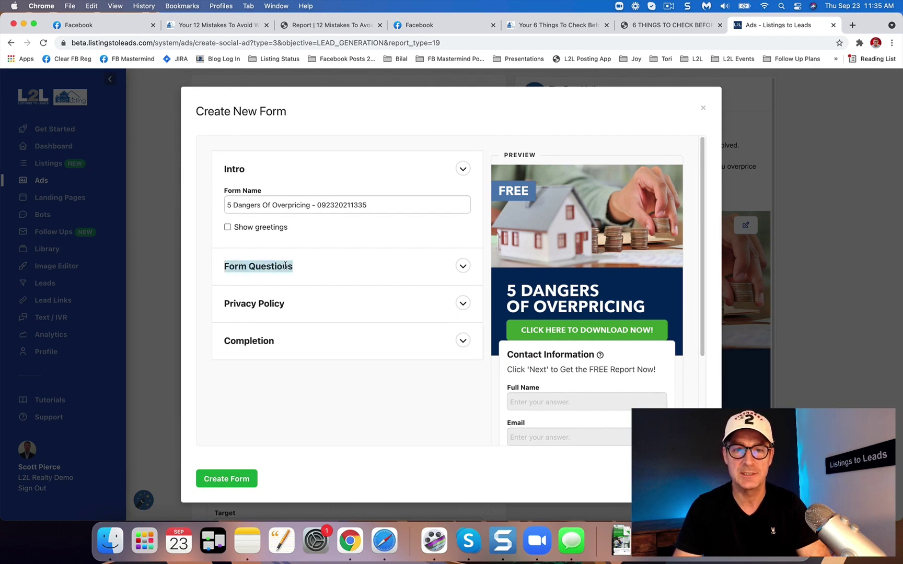
{"action": "left_click", "coordinate": [462, 264]}
{"action": "scroll", "coordinate": [409, 314], "scroll_direction": "down", "scroll_amount": 5}
{"action": "scroll", "coordinate": [448, 344], "scroll_direction": "down", "scroll_amount": 3}
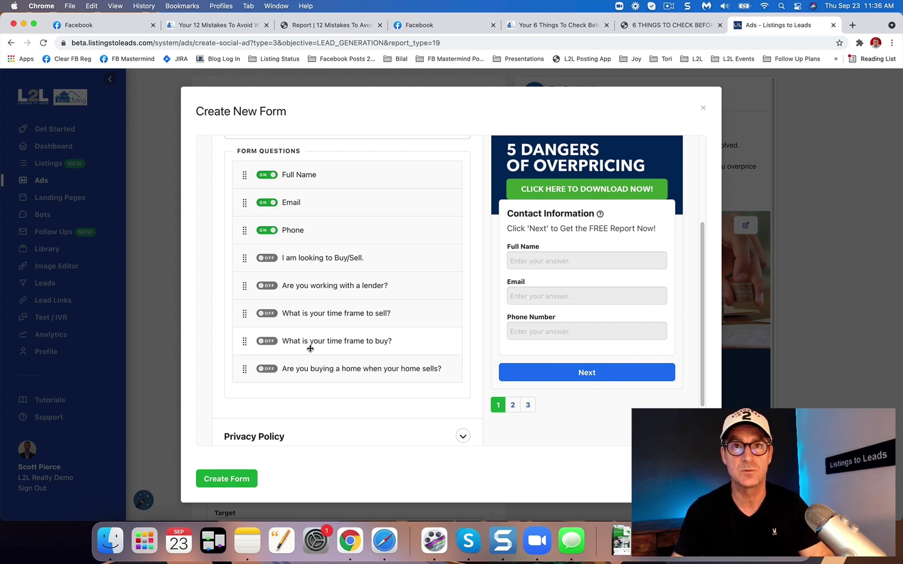
Step: Turn on buying-a-home and time-frame-to-sell questions, order them after Phone, and create the form
{"action": "left_click", "coordinate": [267, 258]}
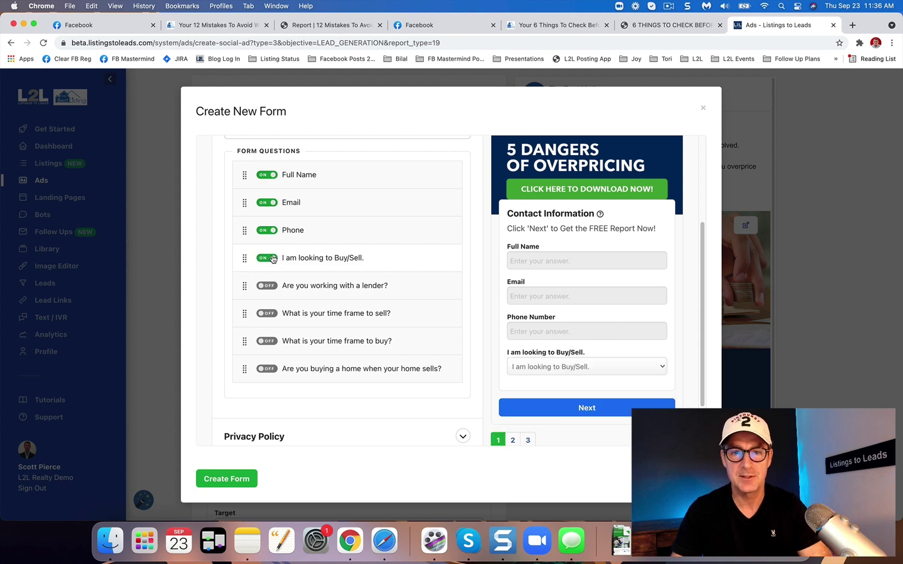
{"action": "left_click", "coordinate": [273, 259]}
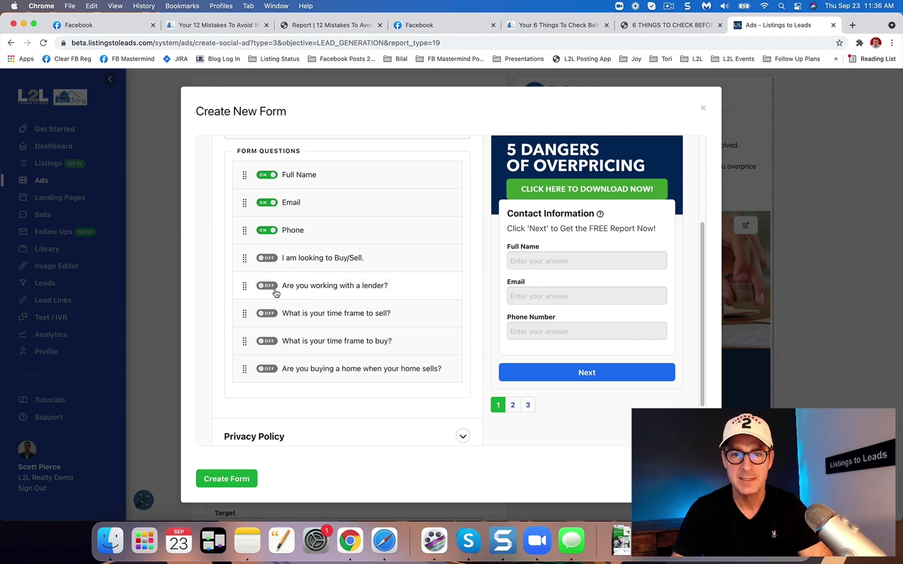
{"action": "left_click", "coordinate": [271, 315]}
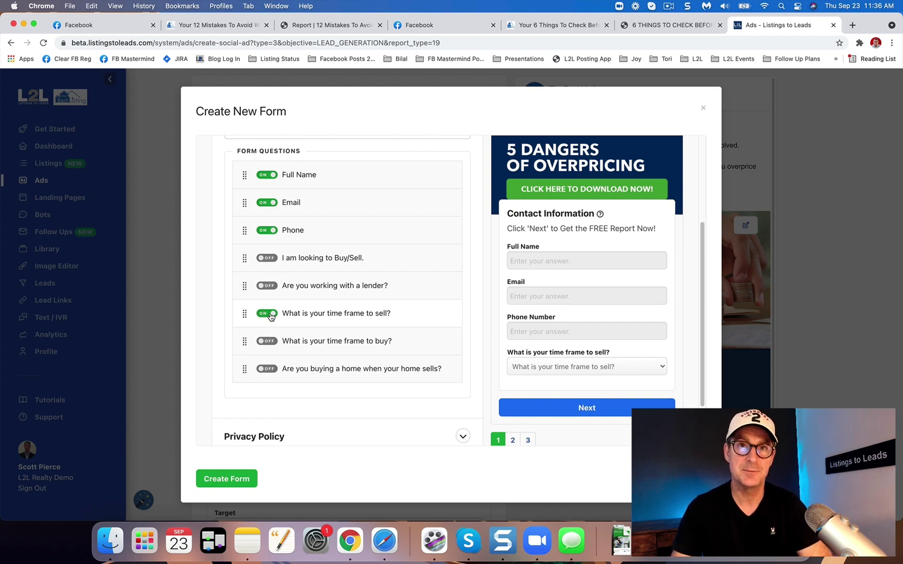
{"action": "left_click", "coordinate": [267, 369]}
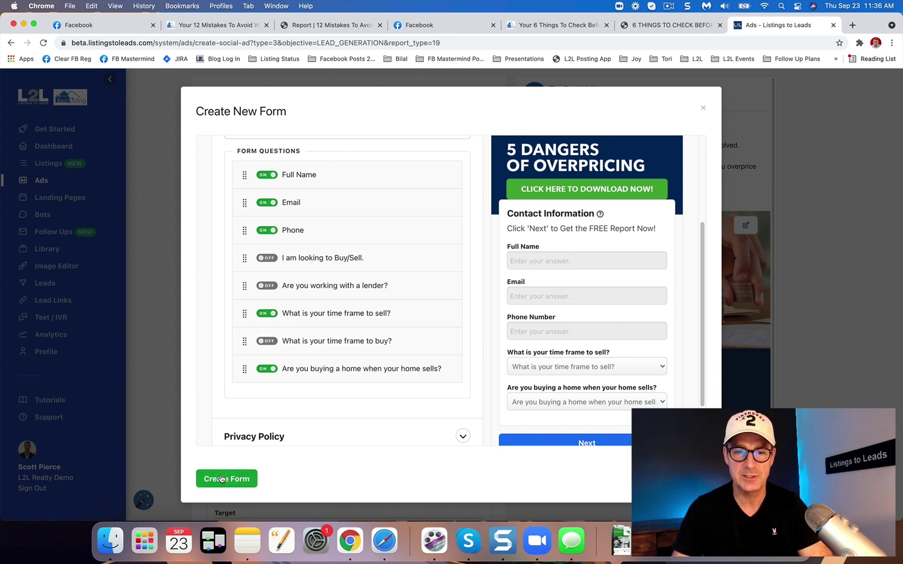
{"action": "left_click_drag", "start_coordinate": [244, 370], "coordinate": [244, 258]}
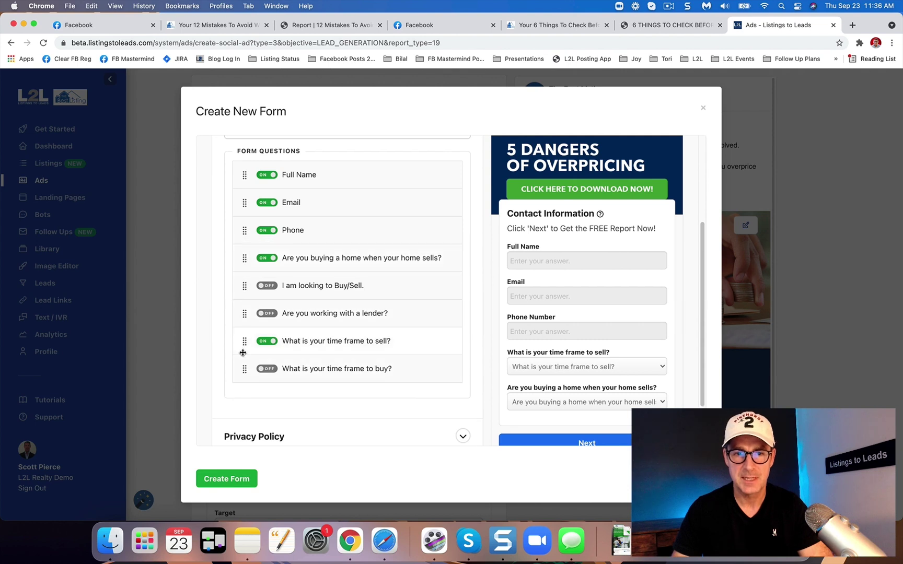
{"action": "left_click_drag", "start_coordinate": [244, 342], "coordinate": [244, 286]}
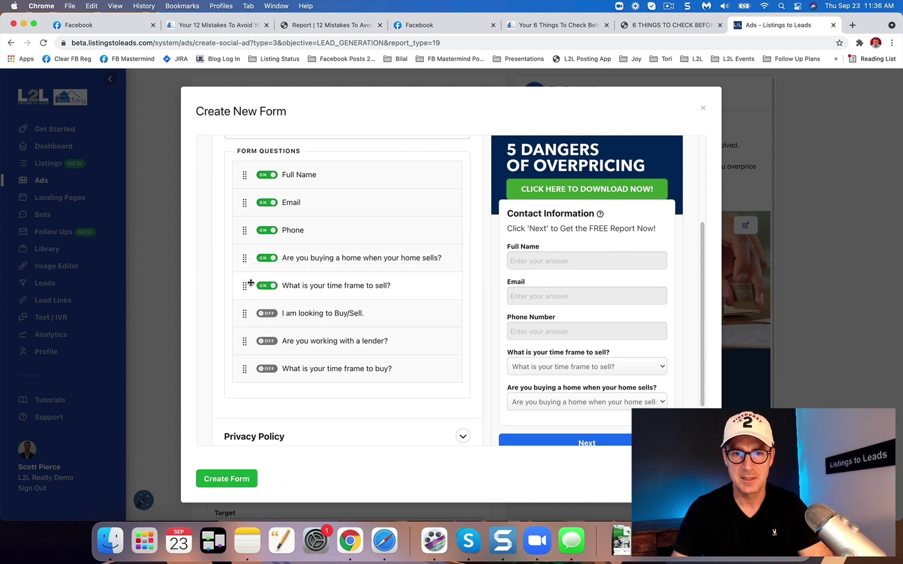
{"action": "left_click", "coordinate": [227, 478]}
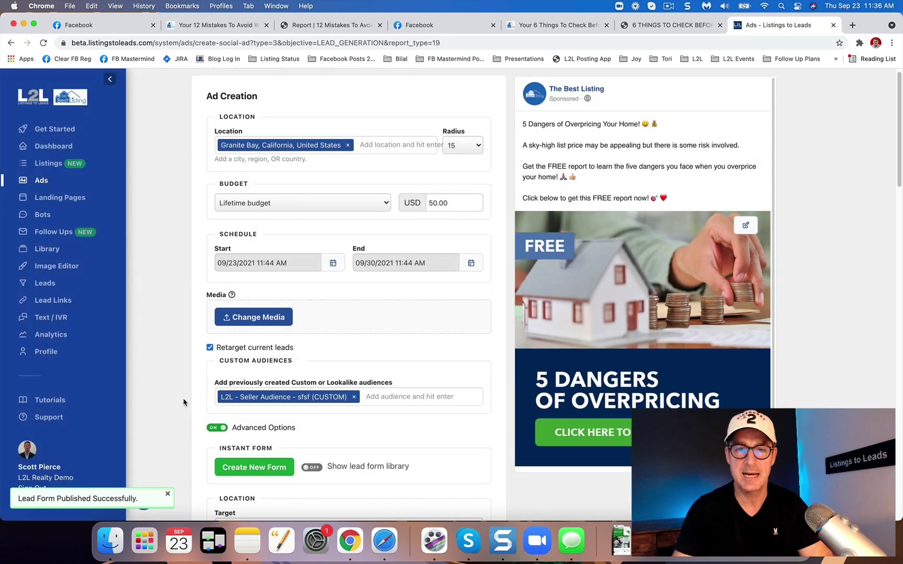
Step: Review the remaining ad settings and autoresponder, then publish the 5 Dangers Of Overpricing ad
{"action": "scroll", "coordinate": [177, 369], "scroll_direction": "down", "scroll_amount": 3}
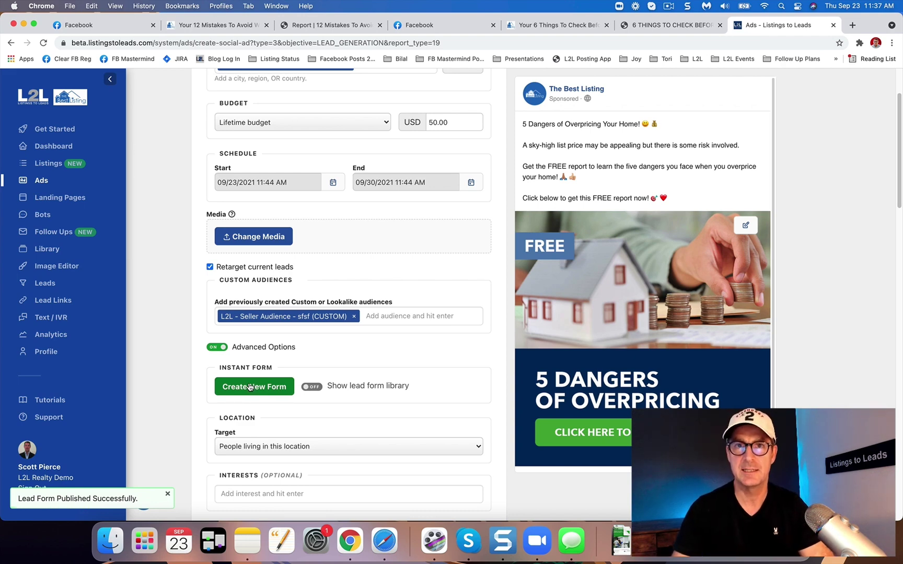
{"action": "scroll", "coordinate": [157, 423], "scroll_direction": "down", "scroll_amount": 9}
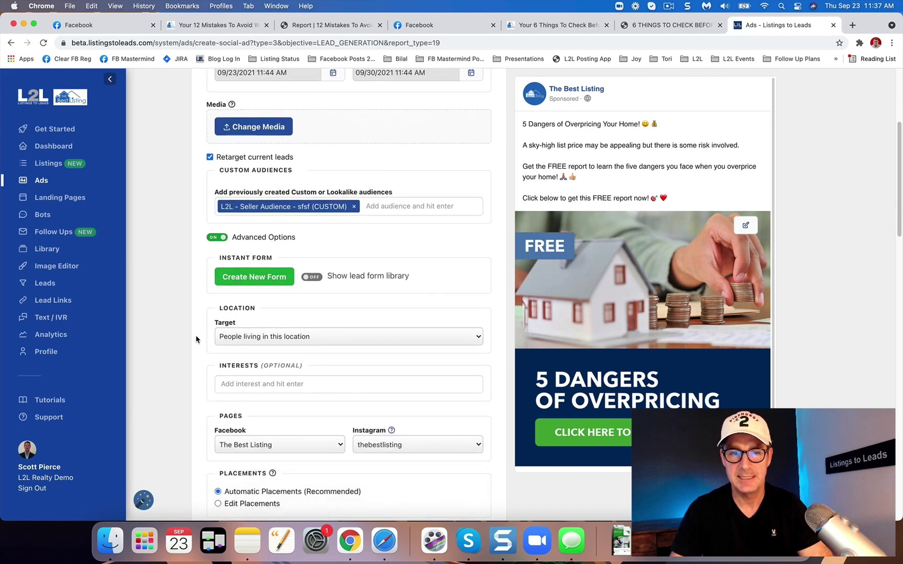
{"action": "scroll", "coordinate": [201, 261], "scroll_direction": "down", "scroll_amount": 6}
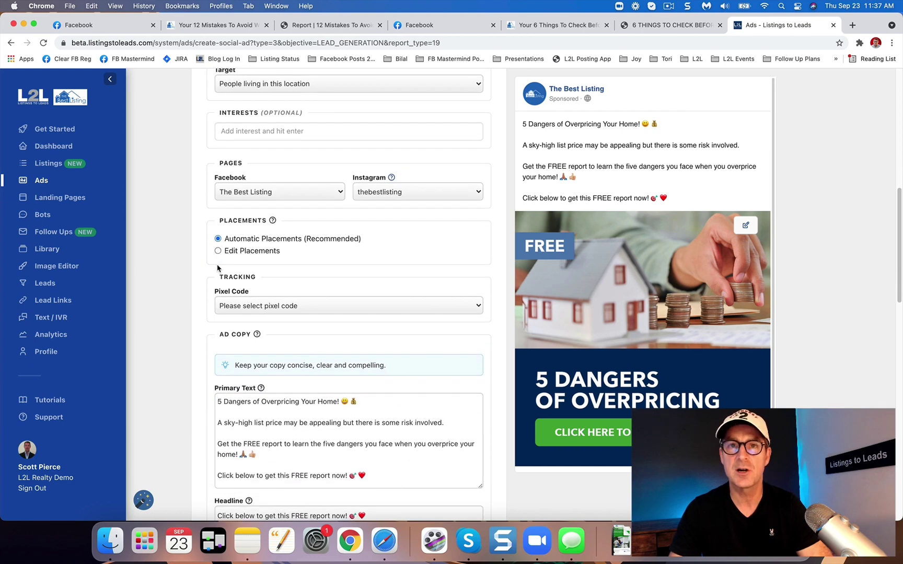
{"action": "scroll", "coordinate": [211, 319], "scroll_direction": "down", "scroll_amount": 11}
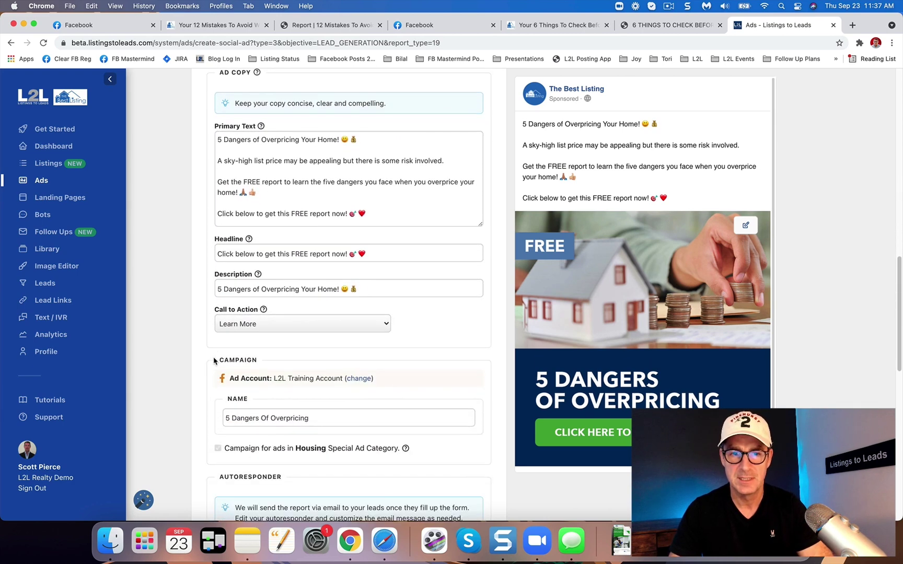
{"action": "scroll", "coordinate": [209, 365], "scroll_direction": "down", "scroll_amount": 13}
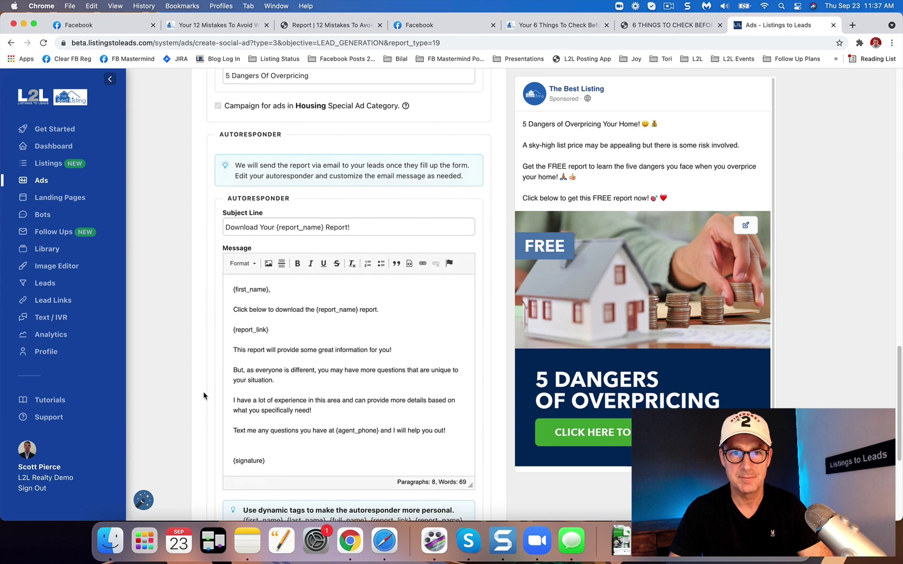
{"action": "scroll", "coordinate": [199, 255], "scroll_direction": "down", "scroll_amount": 8}
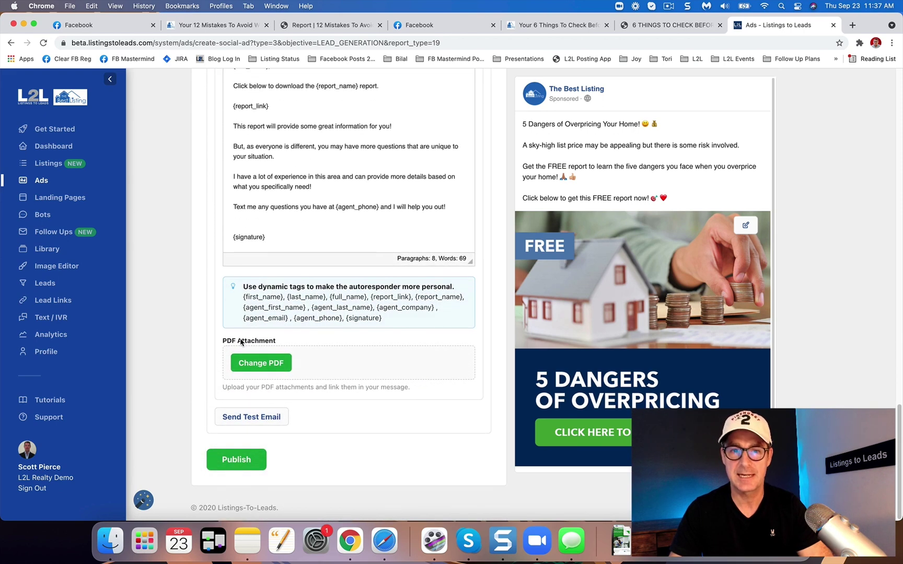
{"action": "left_click", "coordinate": [236, 459]}
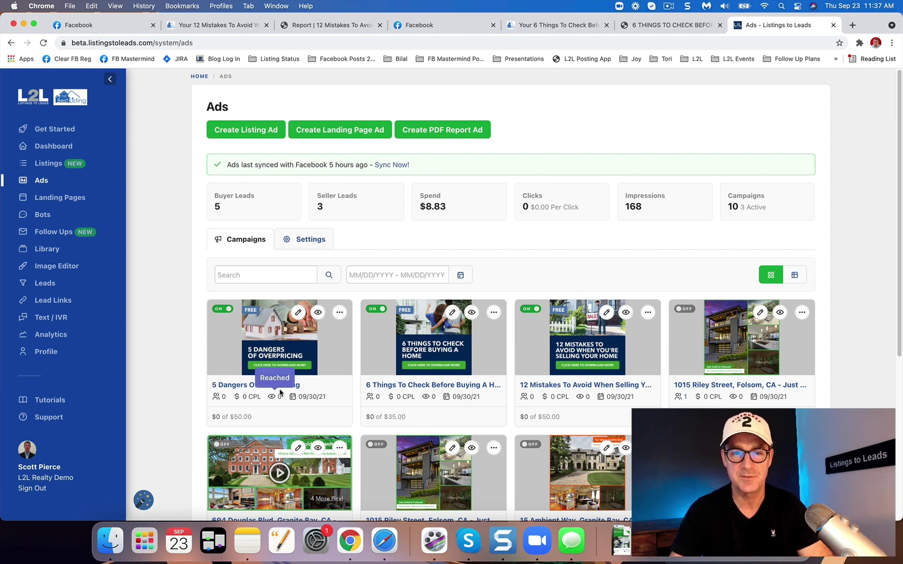
Step: Open the ad's Facebook preview, reloading until it loads, and scroll to the sponsored 5 Dangers ad
{"action": "left_click", "coordinate": [318, 314]}
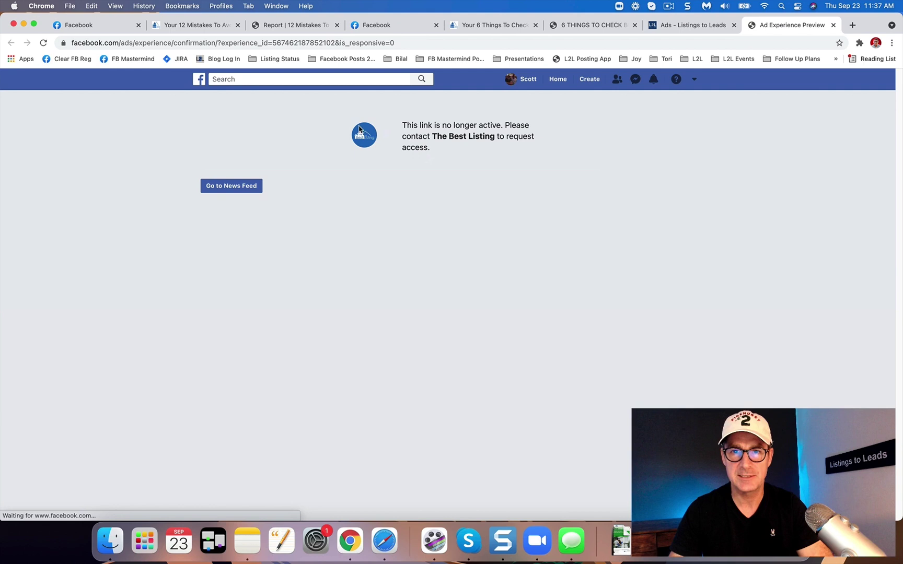
{"action": "left_click", "coordinate": [44, 43]}
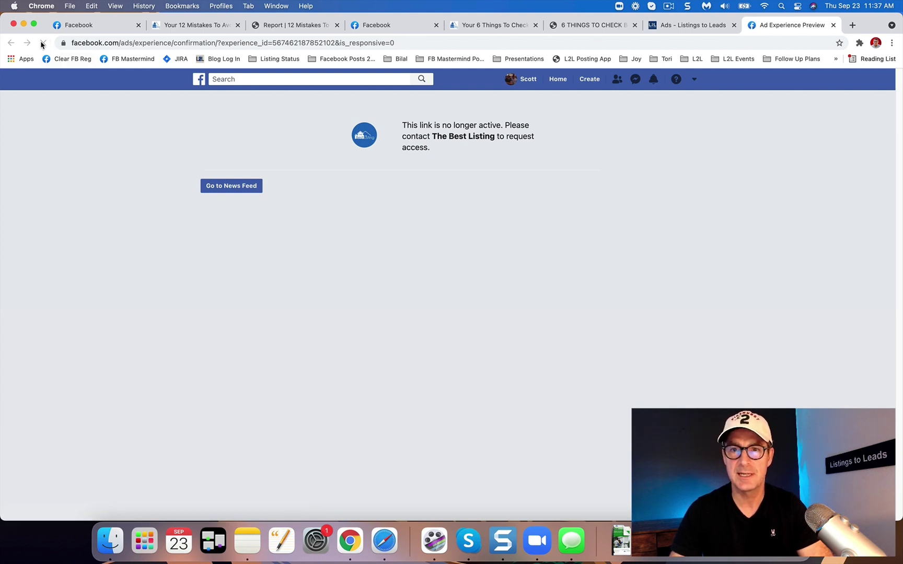
{"action": "left_click", "coordinate": [43, 44]}
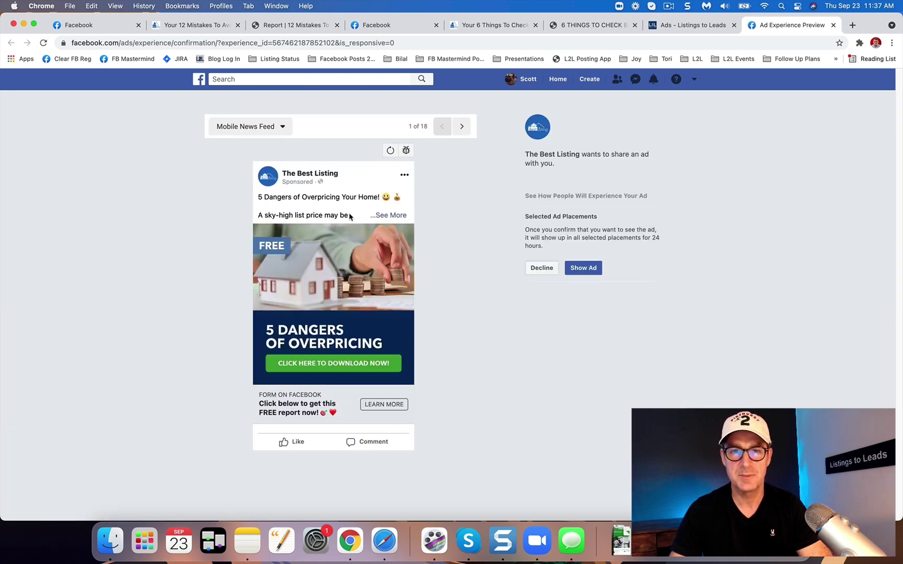
{"action": "left_click", "coordinate": [583, 268]}
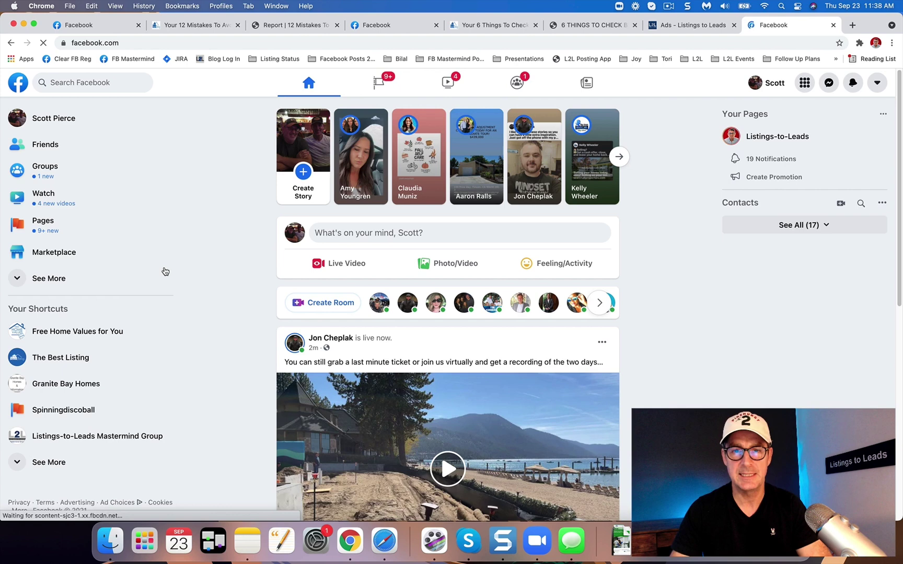
{"action": "scroll", "coordinate": [233, 301], "scroll_direction": "down", "scroll_amount": 3}
{"action": "scroll", "coordinate": [234, 300], "scroll_direction": "down", "scroll_amount": 5}
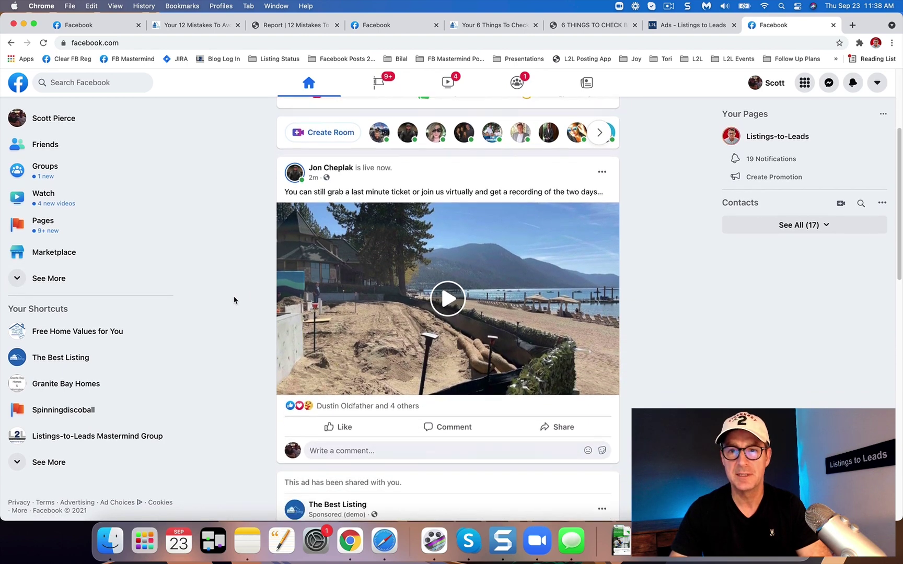
{"action": "scroll", "coordinate": [233, 301], "scroll_direction": "down", "scroll_amount": 4}
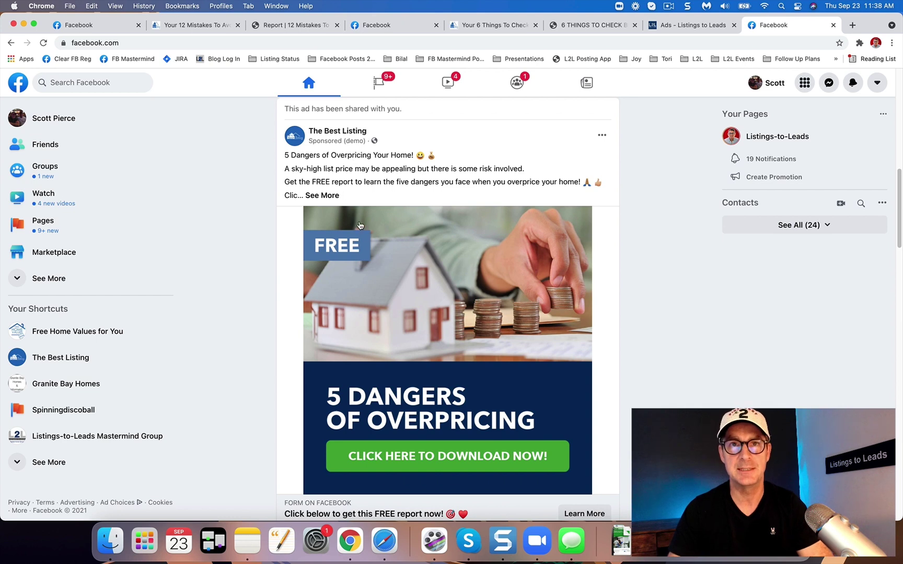
{"action": "scroll", "coordinate": [331, 193], "scroll_direction": "down", "scroll_amount": 1}
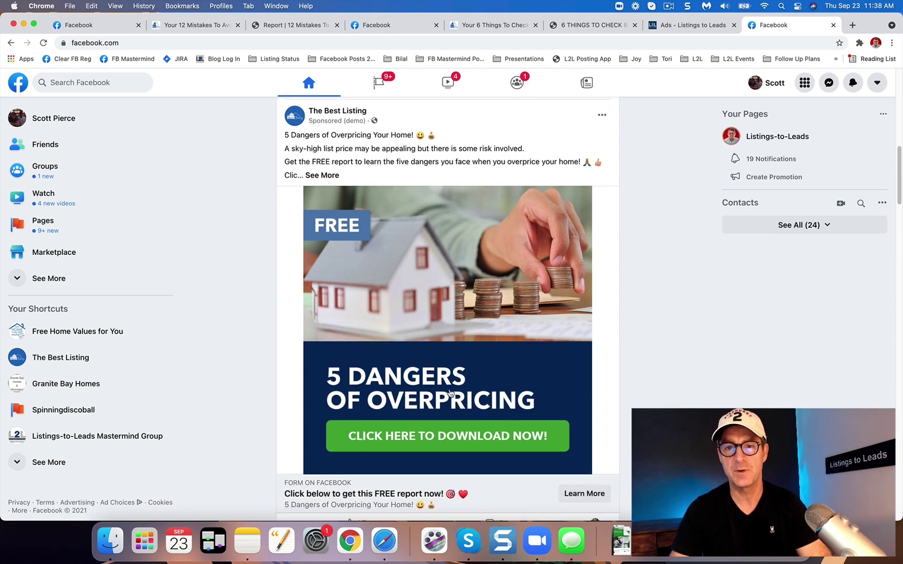
Step: Open the 5 Dangers ad's lead form from its image and move past the contact details
{"action": "left_click", "coordinate": [420, 339]}
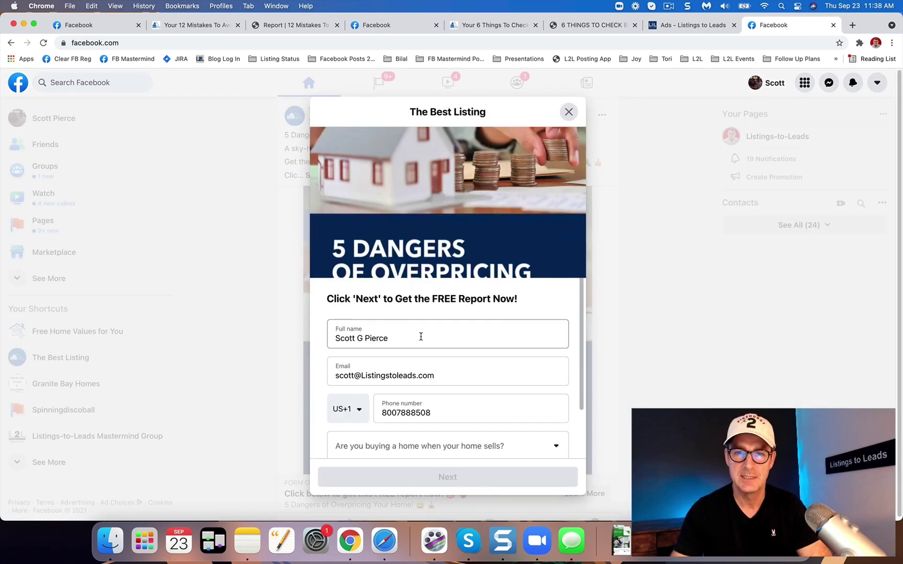
{"action": "scroll", "coordinate": [582, 366], "scroll_direction": "down", "scroll_amount": 2}
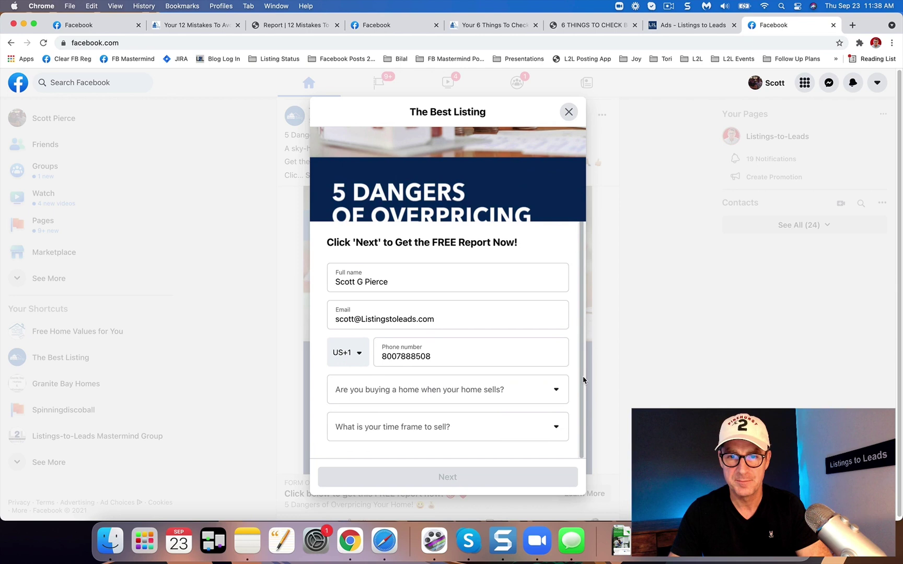
{"action": "left_click", "coordinate": [393, 282]}
{"action": "left_click", "coordinate": [412, 324]}
{"action": "left_click", "coordinate": [435, 349]}
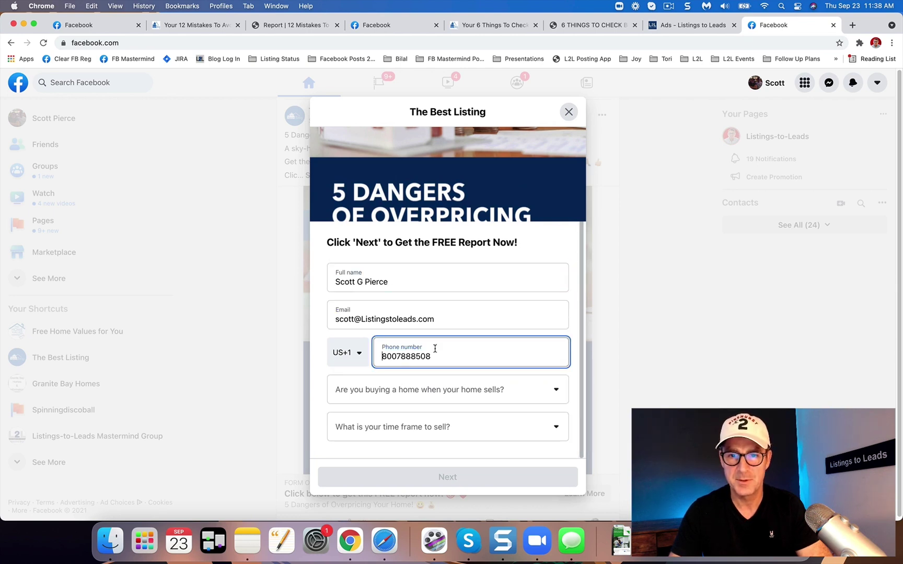
Step: Answer Yes to buying a home and 6-12 months to sell, then submit the form
{"action": "left_click", "coordinate": [448, 393]}
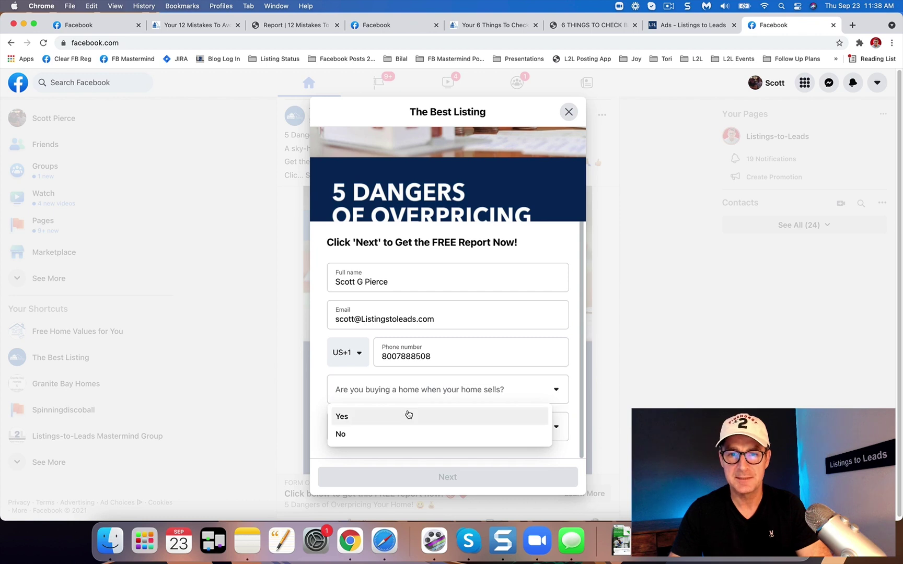
{"action": "left_click", "coordinate": [407, 416]}
{"action": "left_click", "coordinate": [408, 429]}
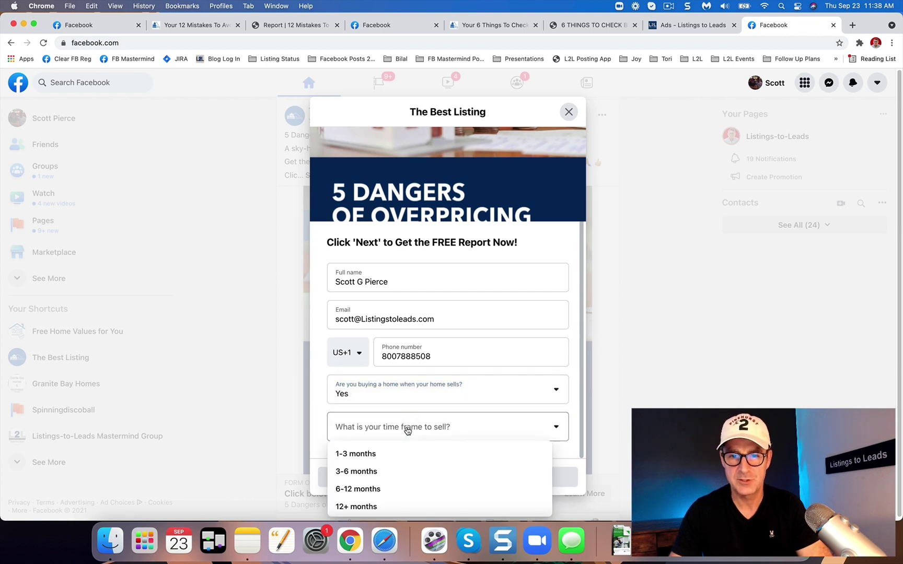
{"action": "left_click", "coordinate": [372, 489]}
{"action": "left_click", "coordinate": [452, 478]}
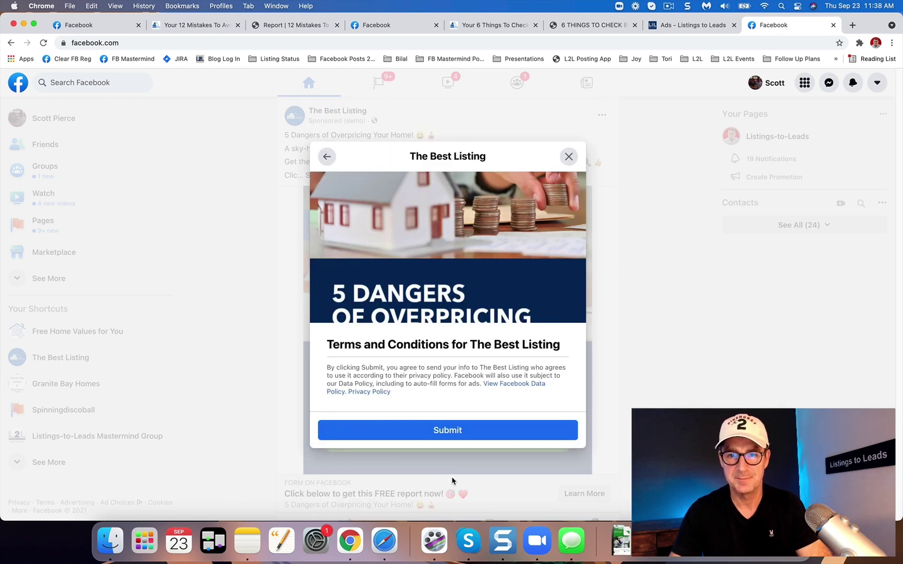
{"action": "left_click", "coordinate": [436, 430]}
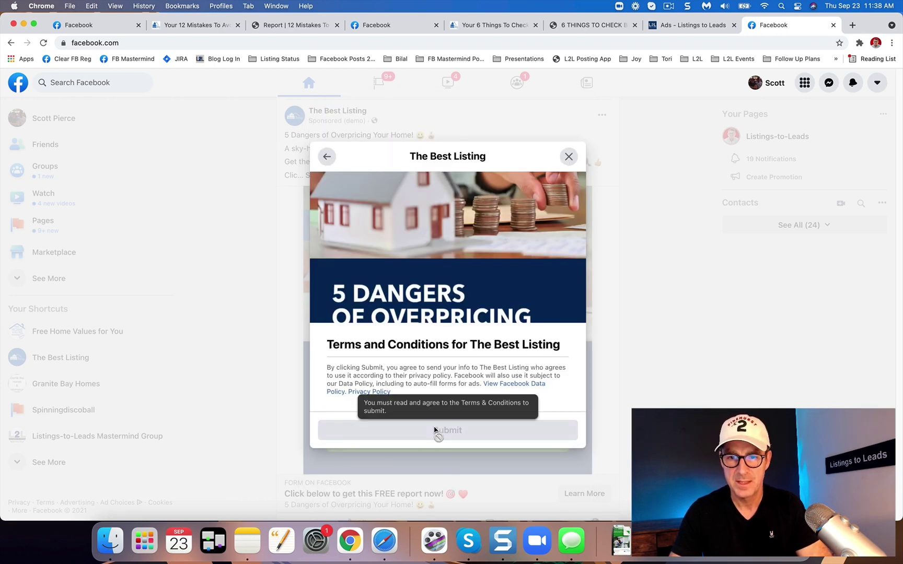
Step: Get the free 5 Dangers Of Overpricing report, then return to the Listings to Leads Ads dashboard
{"action": "left_click", "coordinate": [444, 427]}
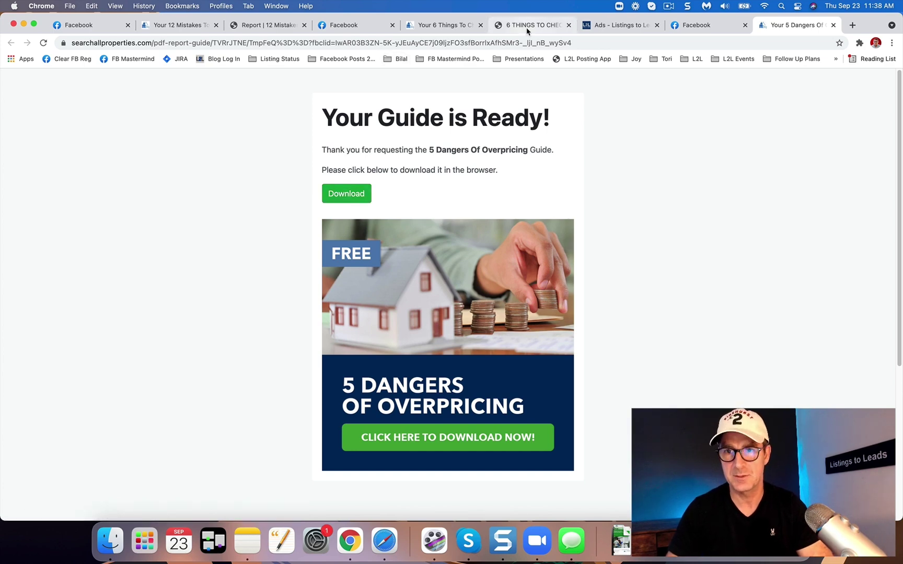
{"action": "left_click", "coordinate": [615, 29]}
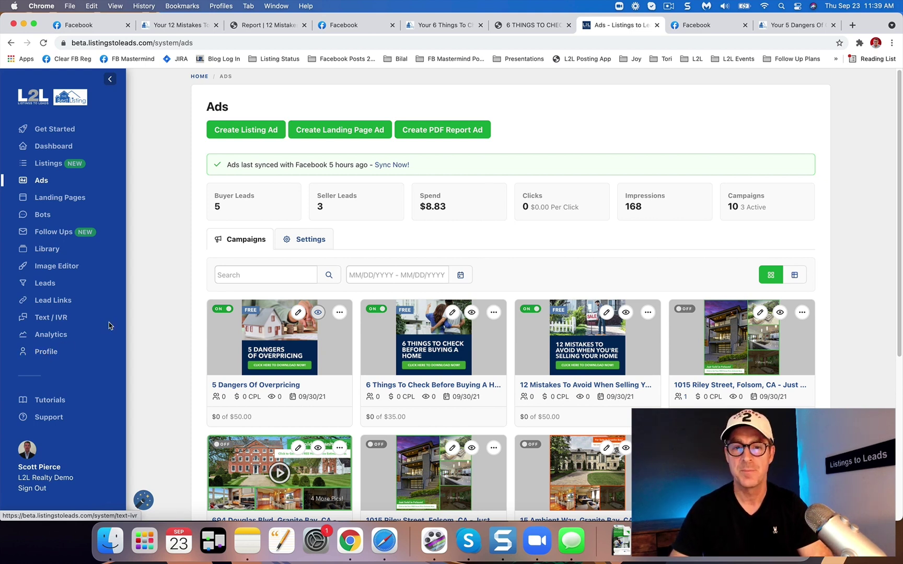
Step: Start a PDF report ad filtered to Buyer Reports and save the report language as Spanish
{"action": "left_click", "coordinate": [439, 130]}
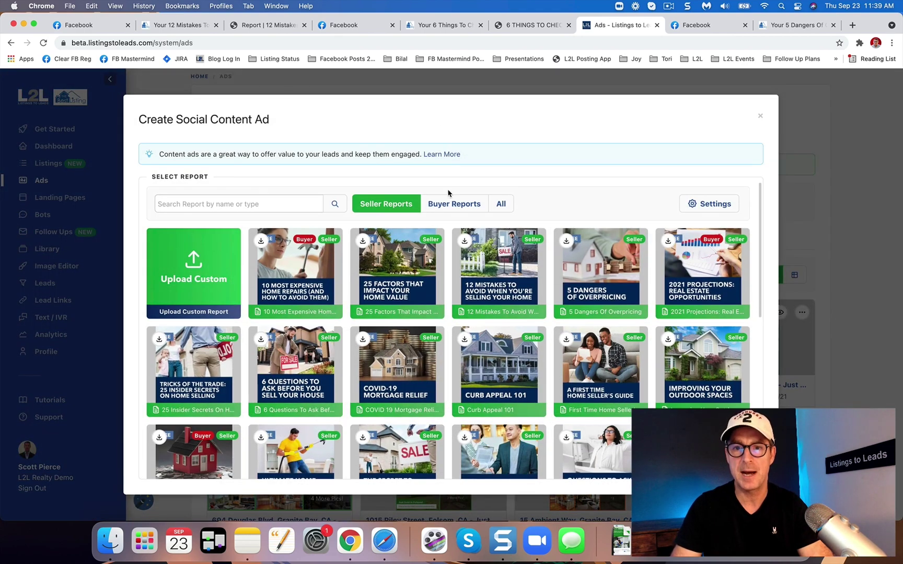
{"action": "left_click", "coordinate": [448, 205]}
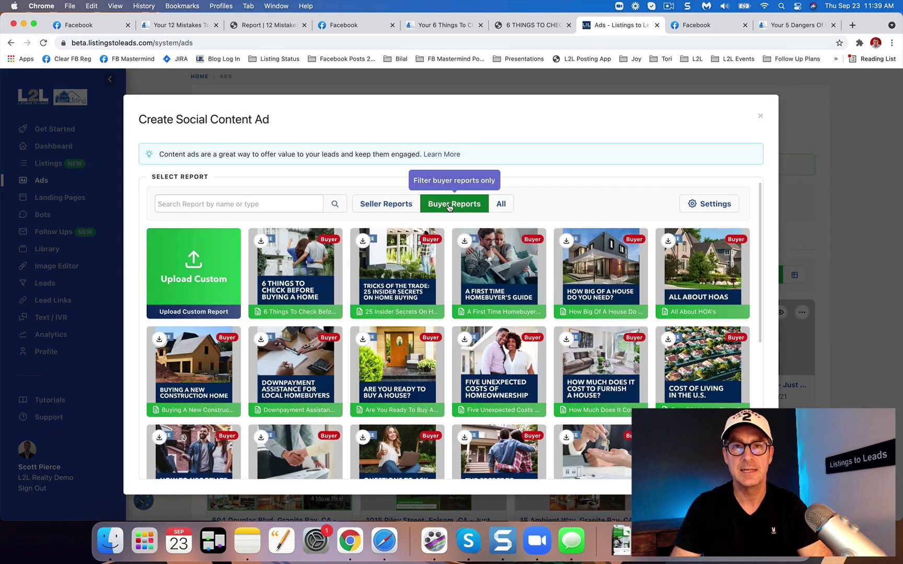
{"action": "left_click", "coordinate": [689, 208]}
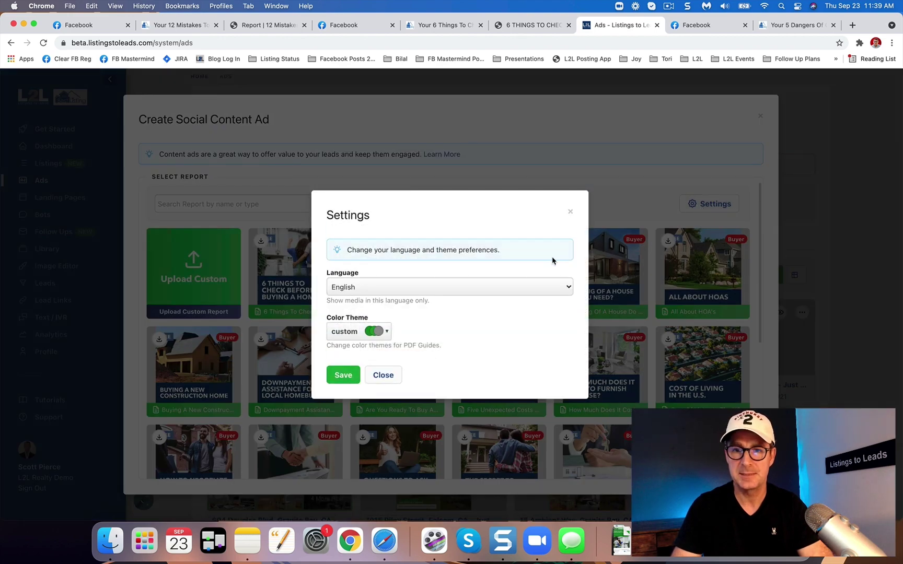
{"action": "left_click", "coordinate": [543, 288]}
{"action": "left_click", "coordinate": [516, 299]}
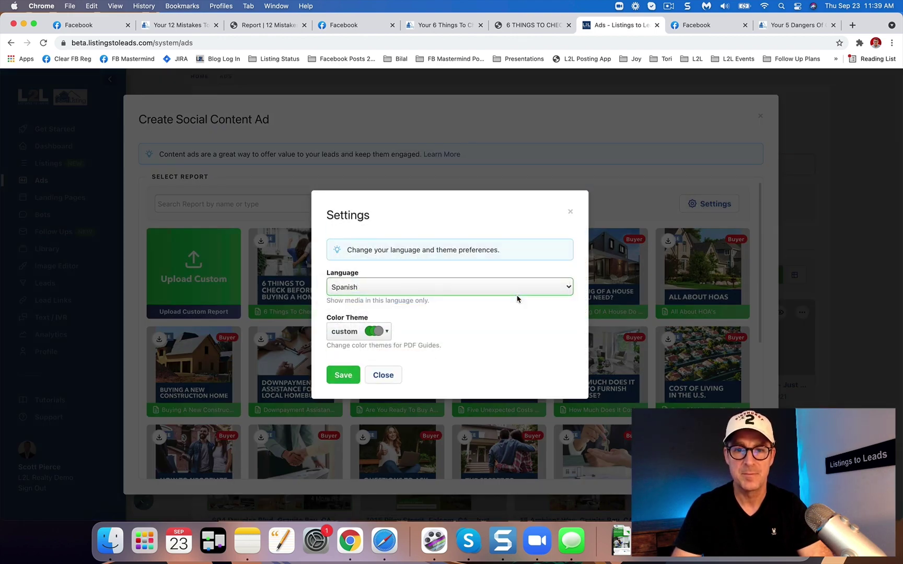
{"action": "left_click", "coordinate": [342, 375]}
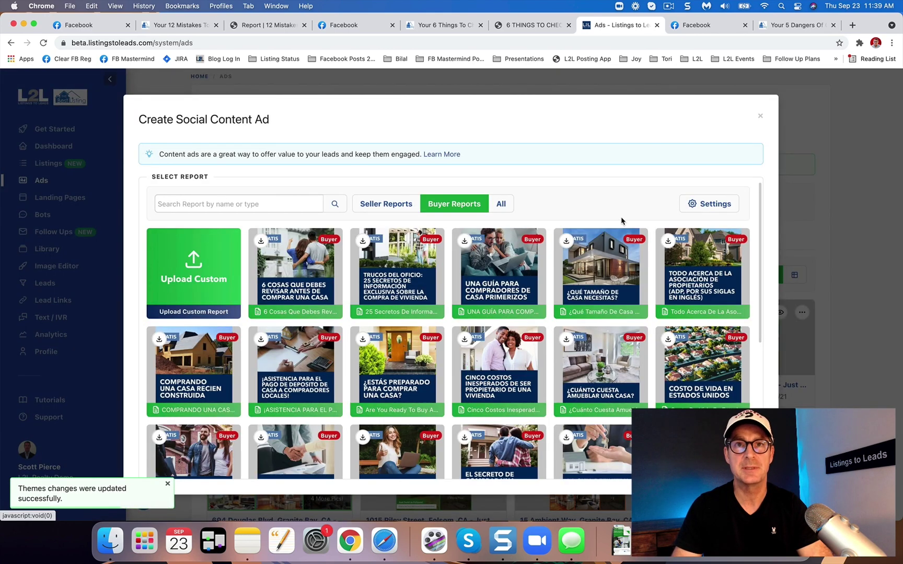
Step: Switch the report language back to English and save the settings
{"action": "left_click", "coordinate": [689, 214]}
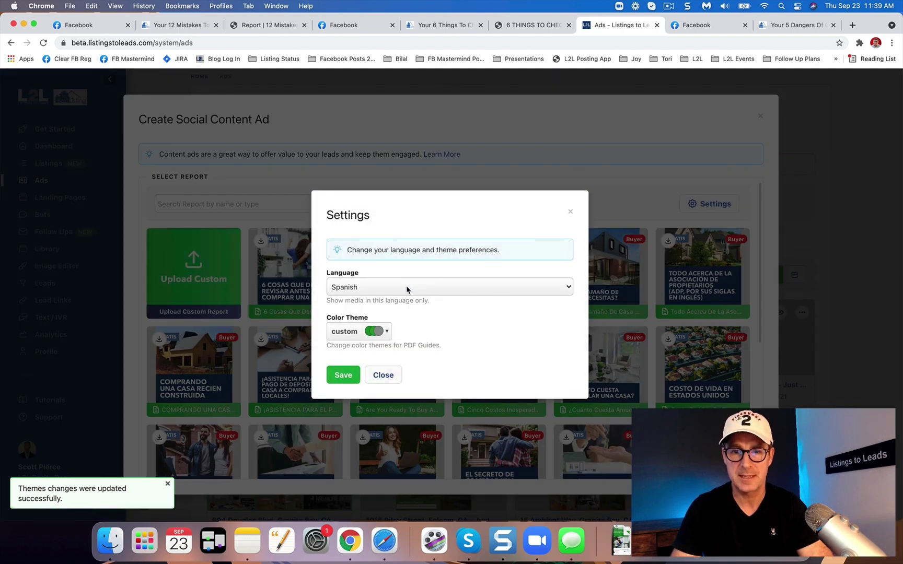
{"action": "left_click", "coordinate": [407, 288]}
{"action": "left_click", "coordinate": [368, 276]}
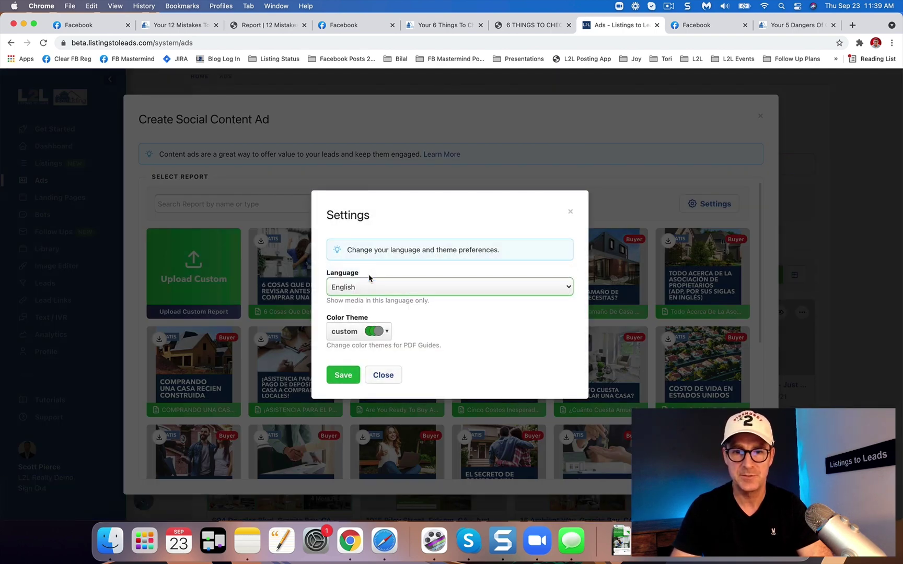
{"action": "left_click", "coordinate": [344, 373]}
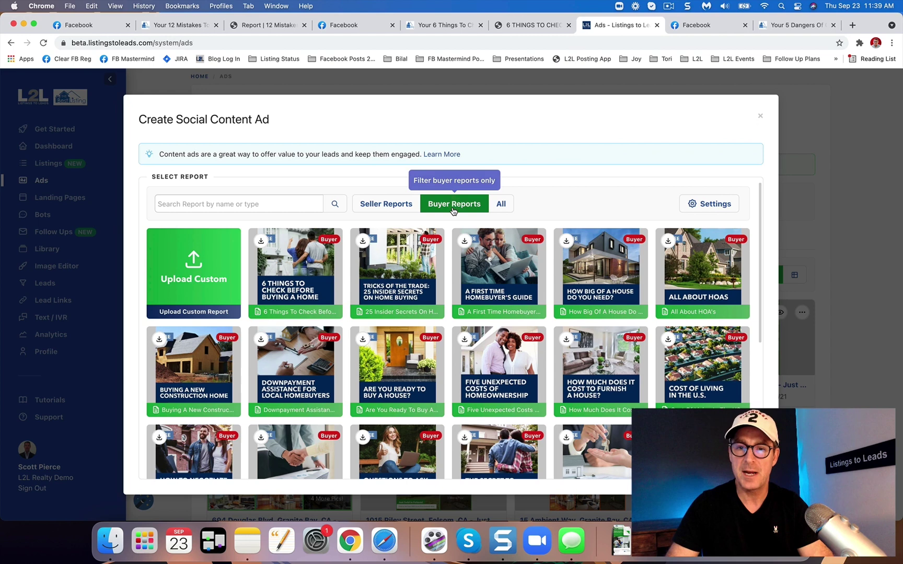
Step: Create an ad from A First Time Homebuyer's Guide targeting Granite Bay, California
{"action": "mouse_move", "coordinate": [473, 272]}
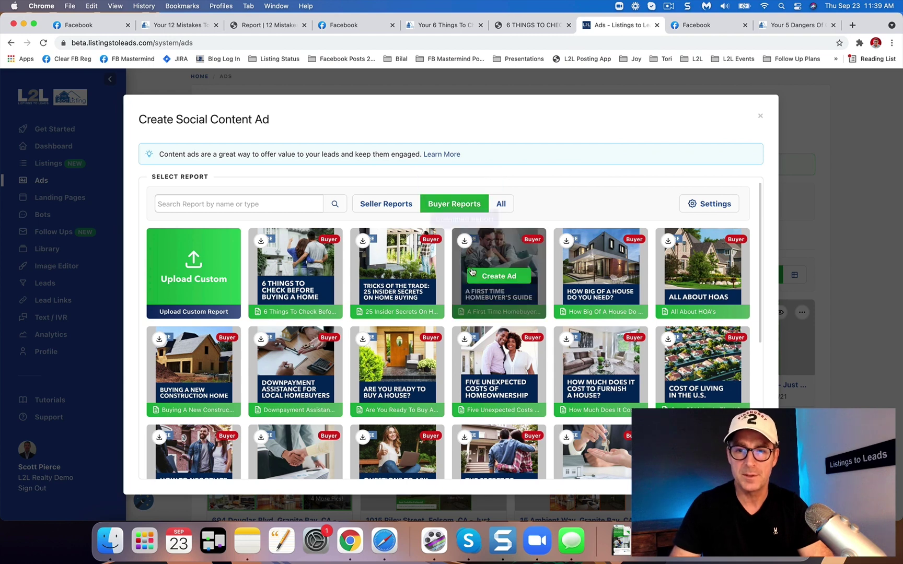
{"action": "left_click", "coordinate": [500, 284]}
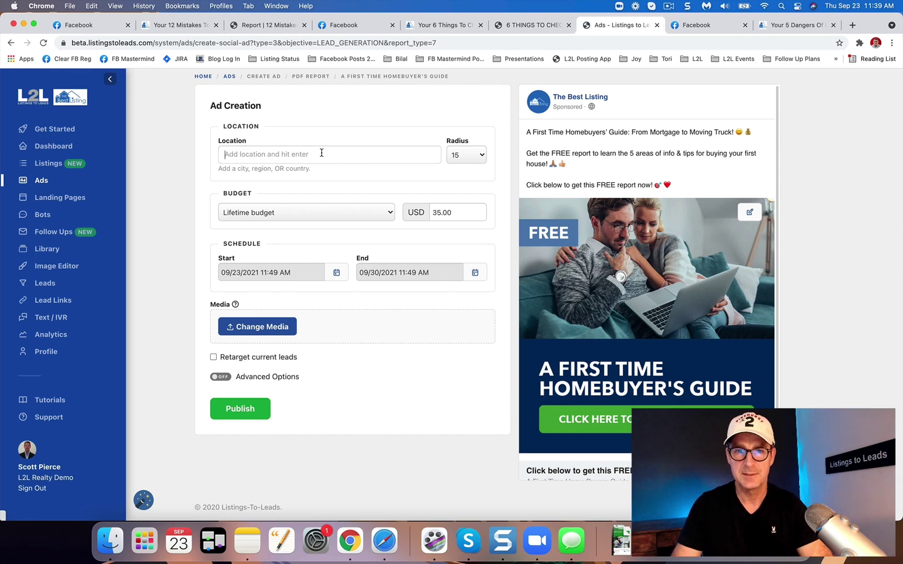
{"action": "type", "text": "G"}
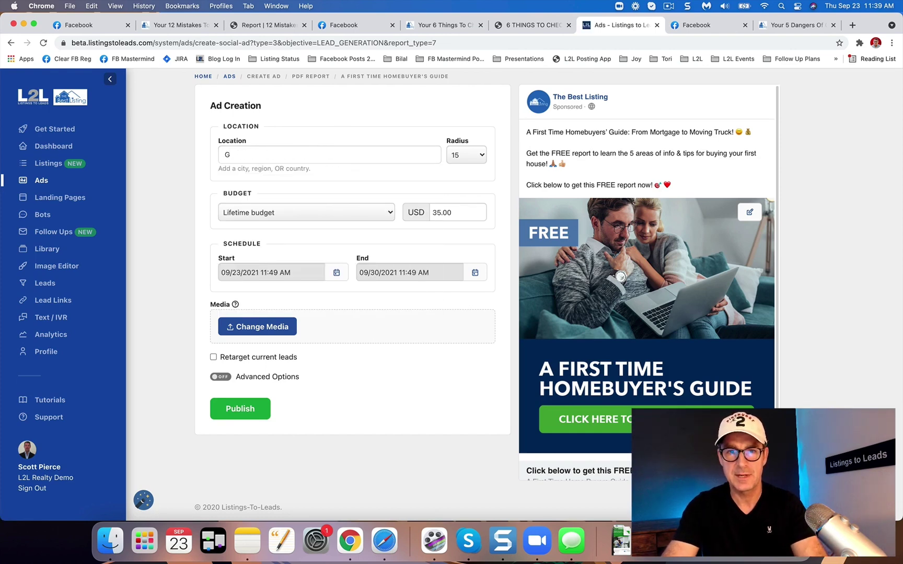
{"action": "type", "text": "ranite Bay"}
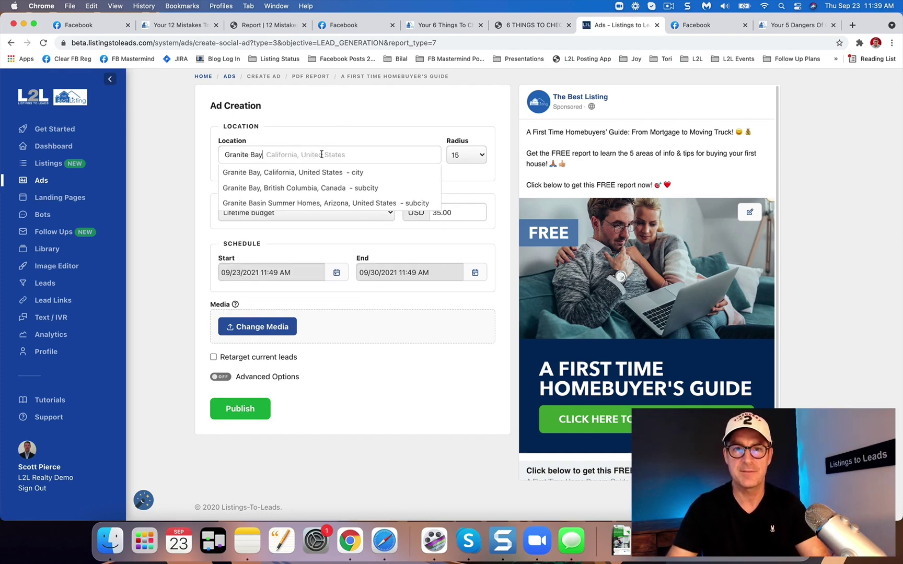
{"action": "left_click", "coordinate": [318, 173]}
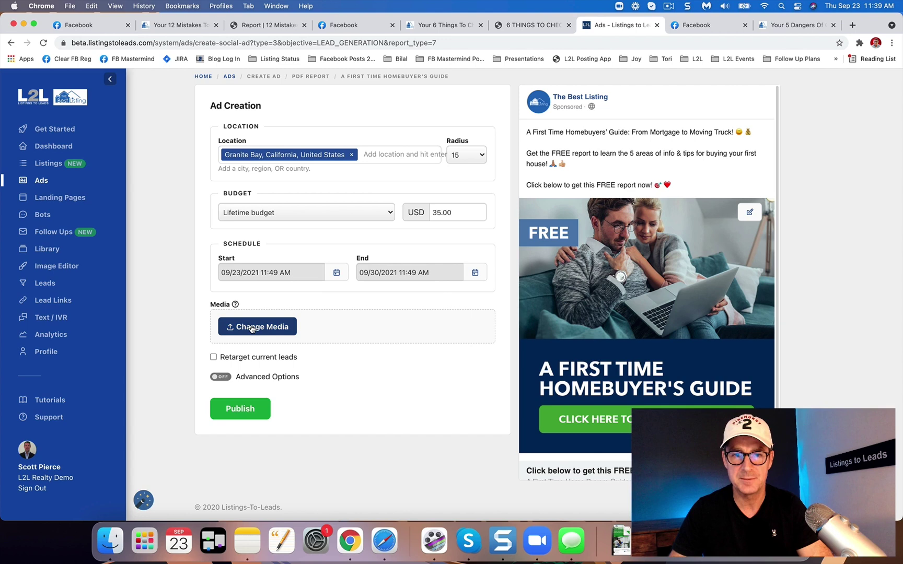
Step: Retarget current leads with the Buyer Audience custom audience and turn on advanced options
{"action": "left_click", "coordinate": [221, 360]}
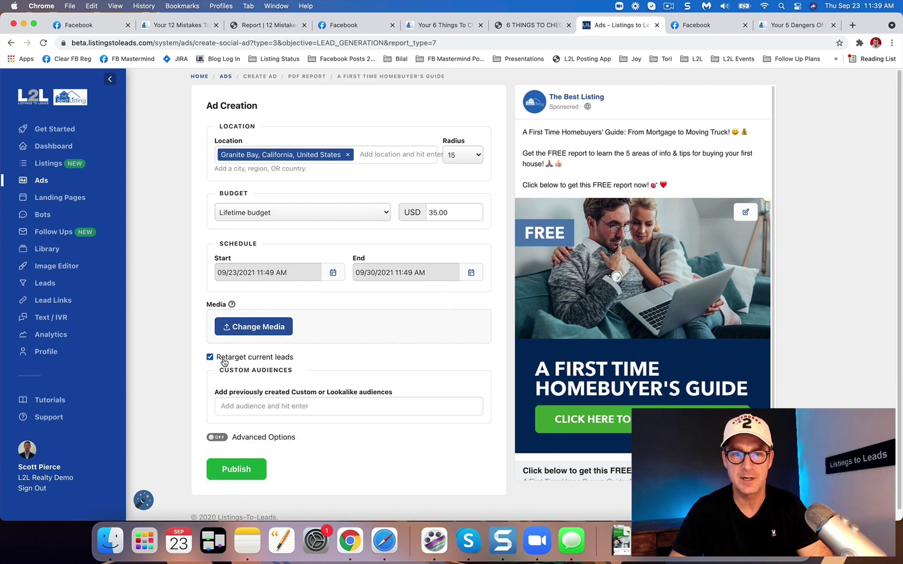
{"action": "left_click", "coordinate": [255, 408]}
{"action": "type", "text": "Buyer"}
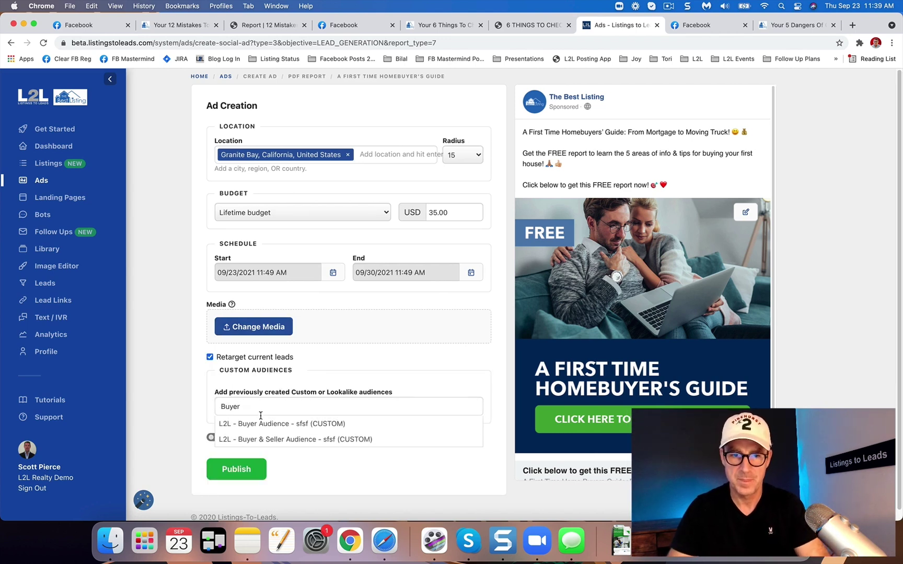
{"action": "left_click", "coordinate": [260, 421]}
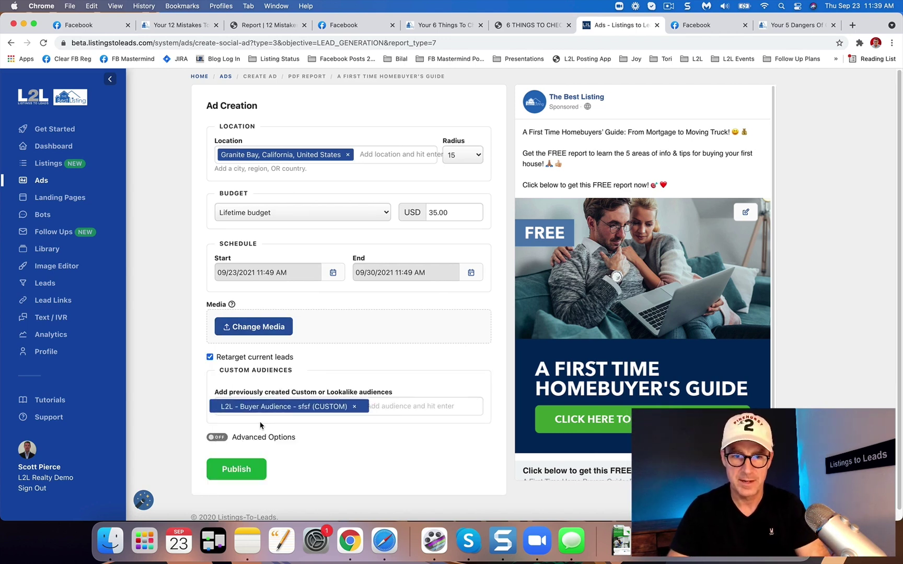
{"action": "left_click", "coordinate": [217, 438]}
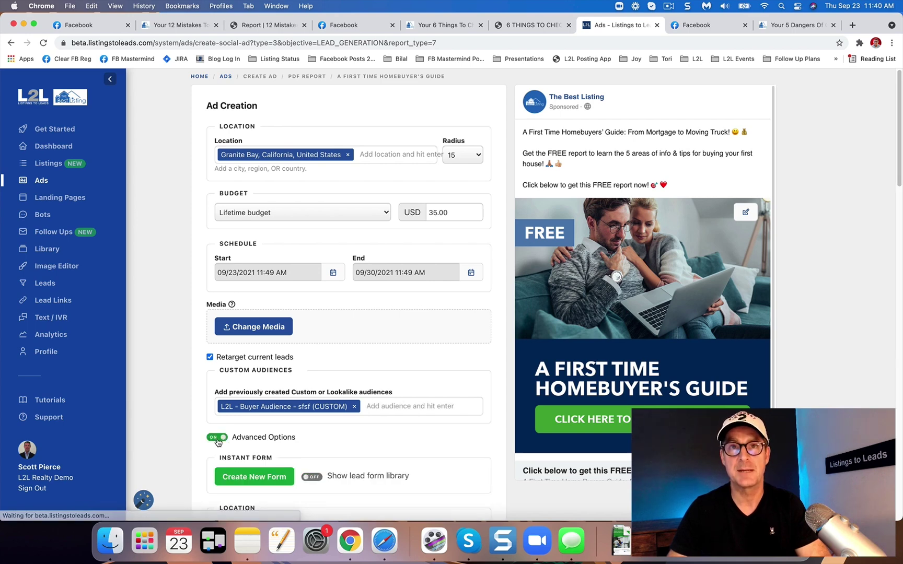
Step: Build a lead form with lender and time-frame questions, buy placed above sell, and publish it
{"action": "left_click", "coordinate": [245, 472]}
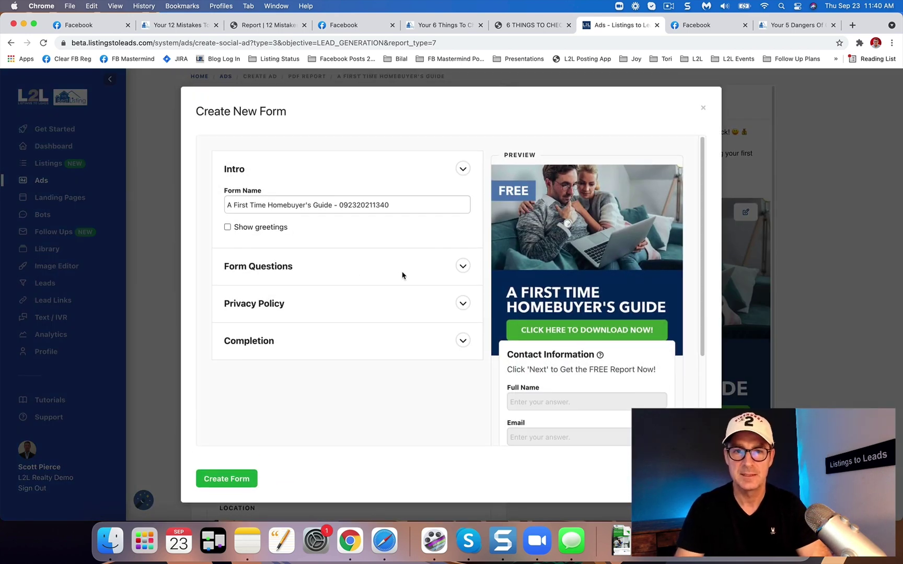
{"action": "left_click", "coordinate": [463, 266]}
{"action": "scroll", "coordinate": [298, 310], "scroll_direction": "down", "scroll_amount": 3}
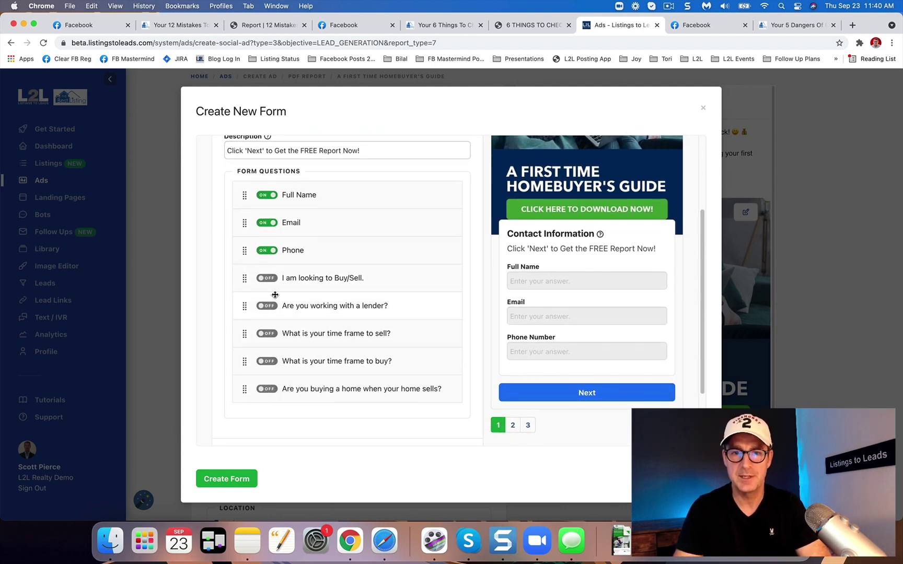
{"action": "left_click", "coordinate": [268, 306]}
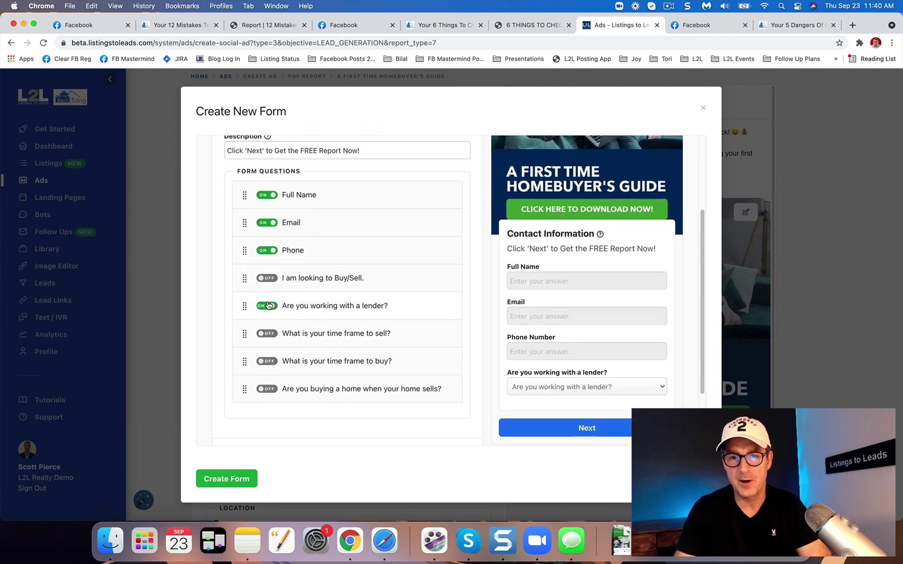
{"action": "left_click", "coordinate": [265, 335]}
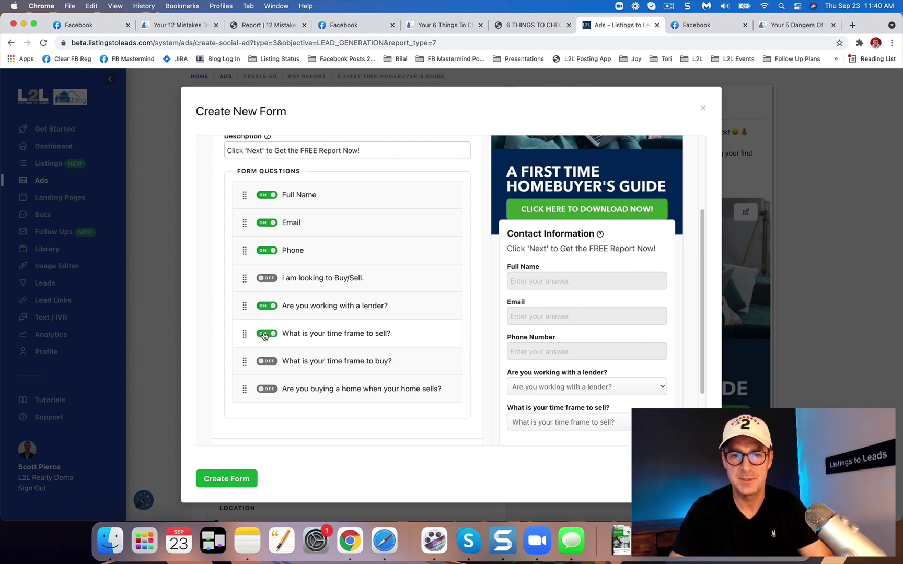
{"action": "left_click", "coordinate": [265, 334]}
{"action": "left_click", "coordinate": [268, 361]}
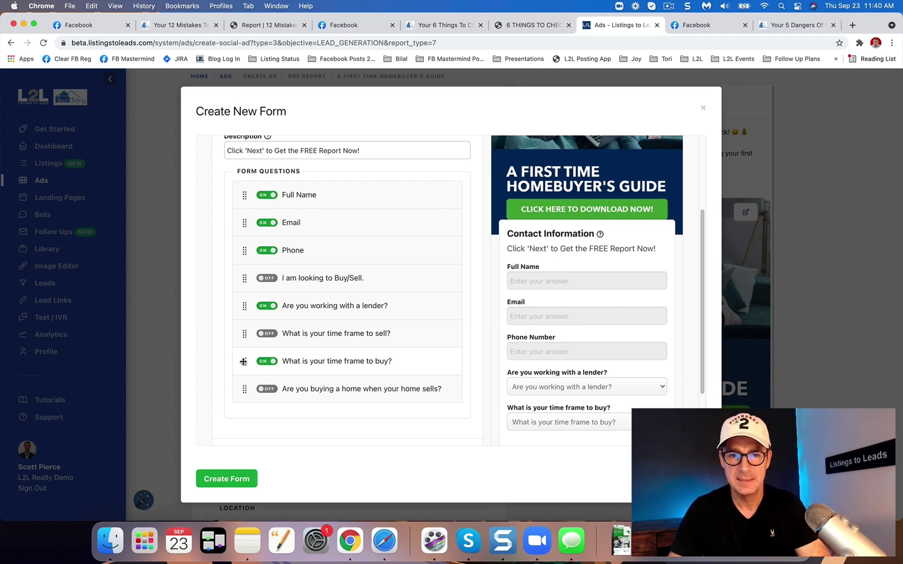
{"action": "left_click_drag", "start_coordinate": [243, 362], "coordinate": [245, 328]}
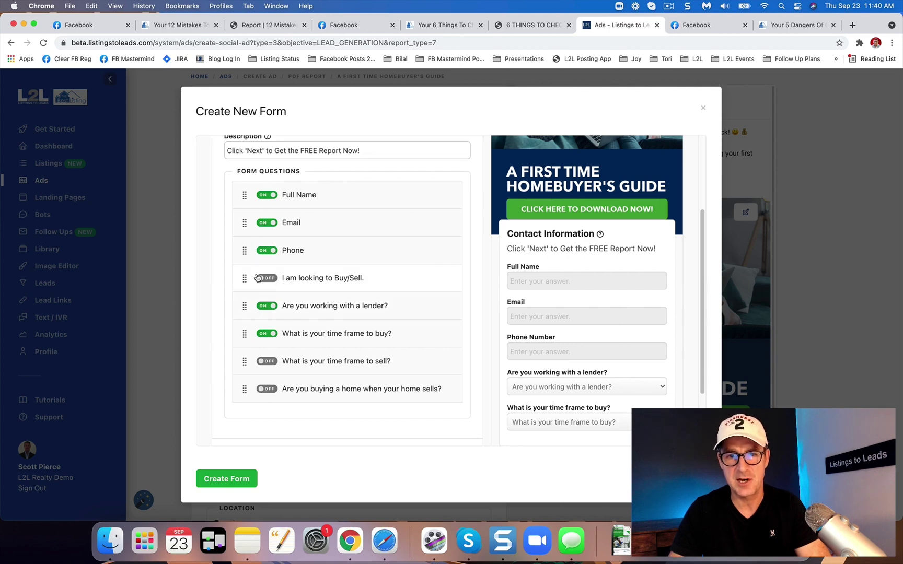
{"action": "left_click", "coordinate": [224, 476]}
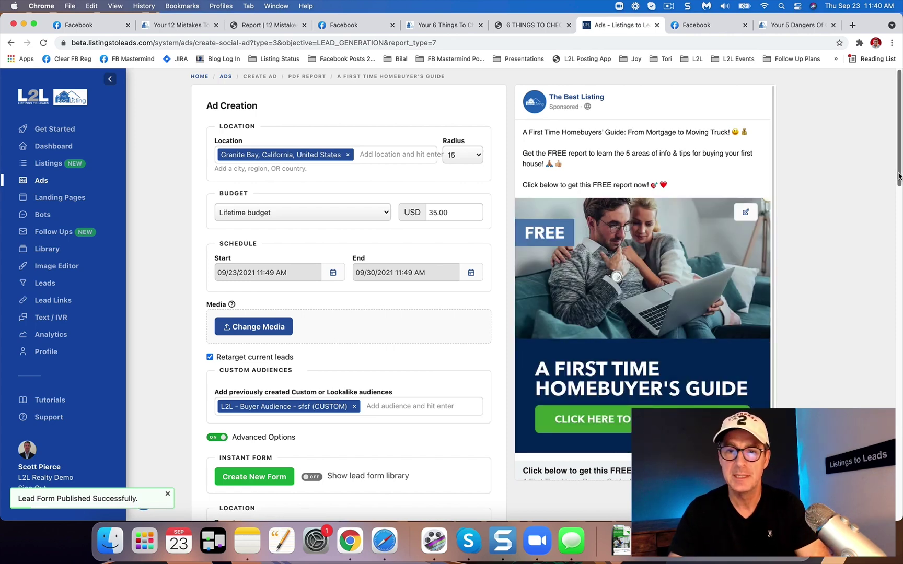
Step: Publish the First Time Homebuyer's Guide ad from the bottom of Ad Creation
{"action": "left_click_drag", "start_coordinate": [898, 176], "coordinate": [899, 511]}
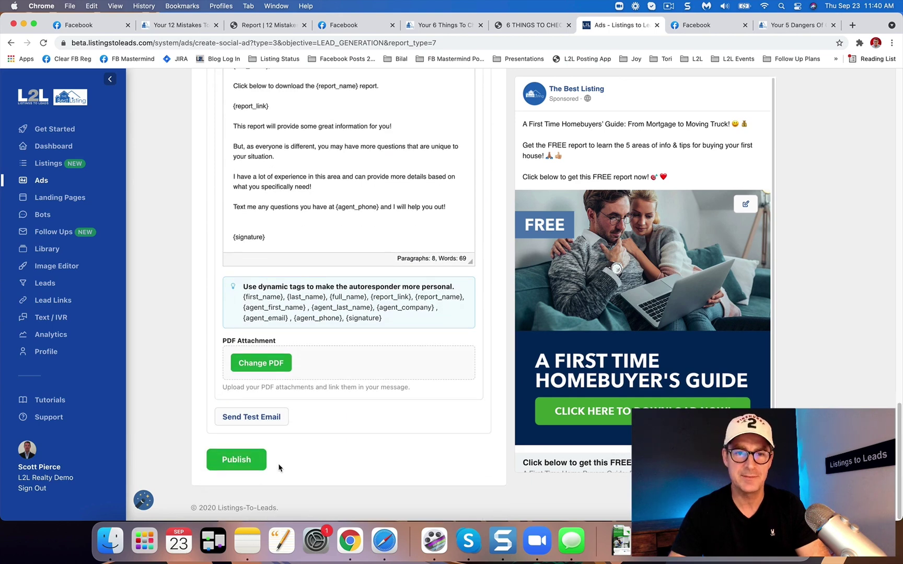
{"action": "left_click", "coordinate": [236, 460]}
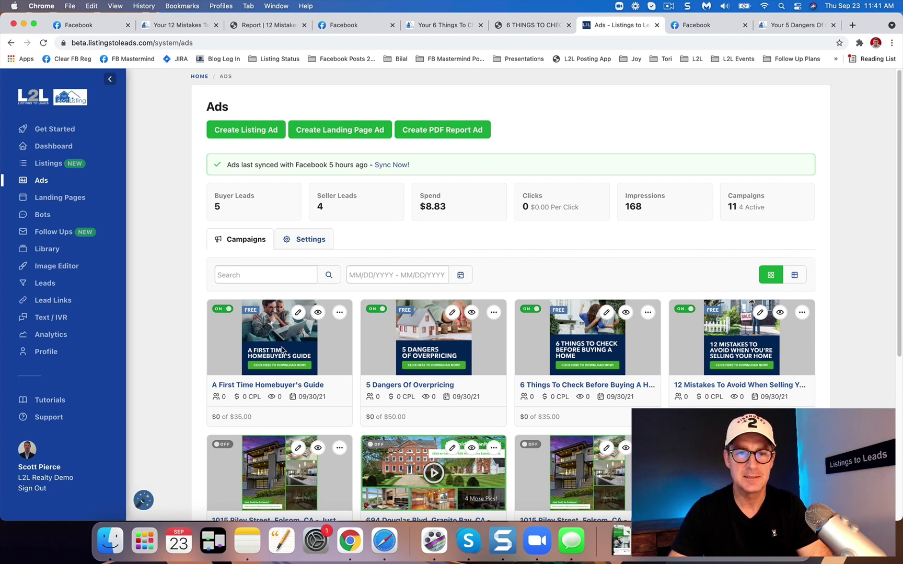
Step: Preview the homebuyer guide ad on Facebook, allow it in the feed, and open its lead form
{"action": "left_click", "coordinate": [318, 312]}
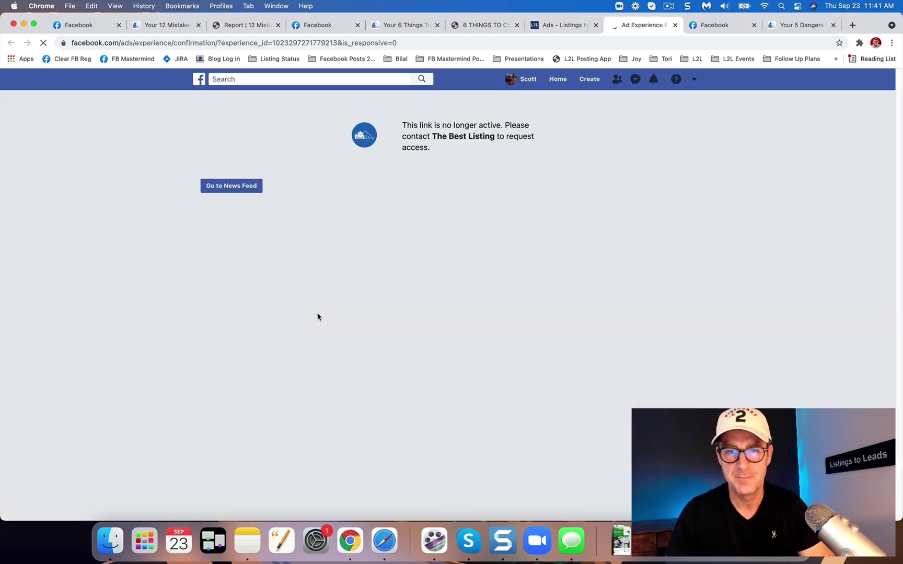
{"action": "left_click", "coordinate": [43, 44]}
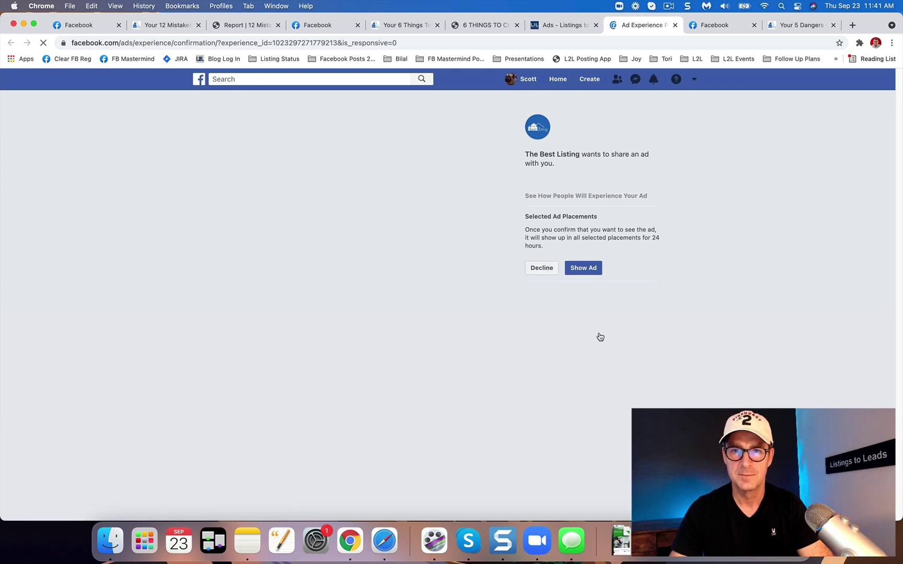
{"action": "left_click", "coordinate": [568, 267]}
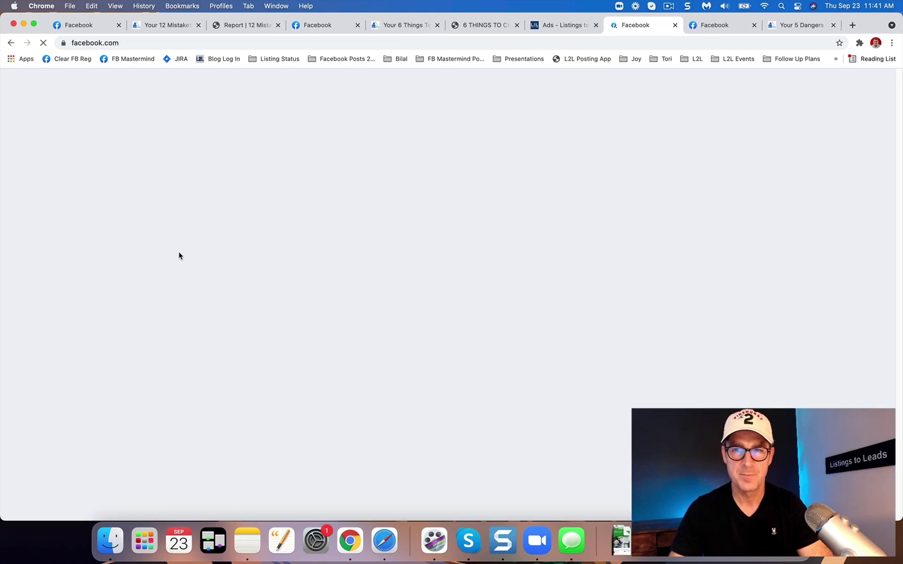
{"action": "scroll", "coordinate": [223, 286], "scroll_direction": "down", "scroll_amount": 4}
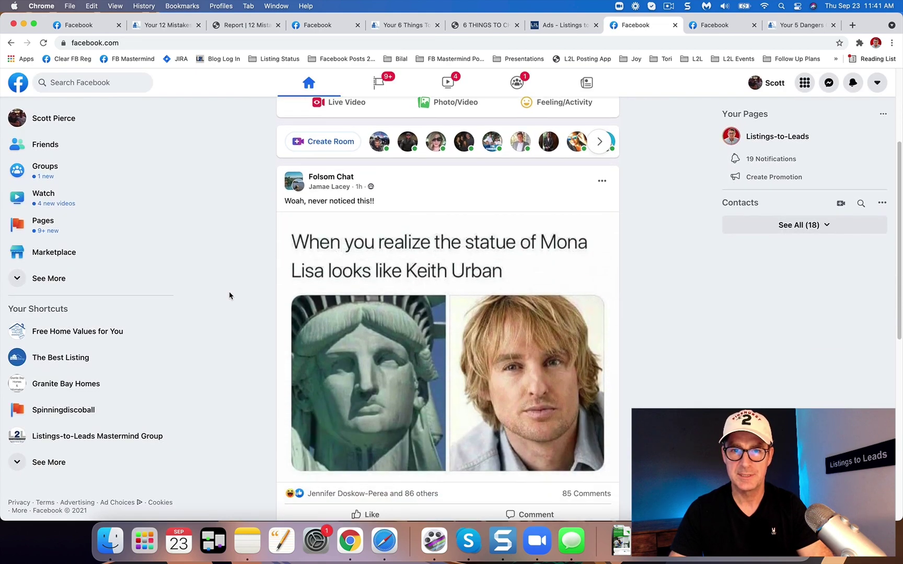
{"action": "scroll", "coordinate": [228, 295], "scroll_direction": "down", "scroll_amount": 6}
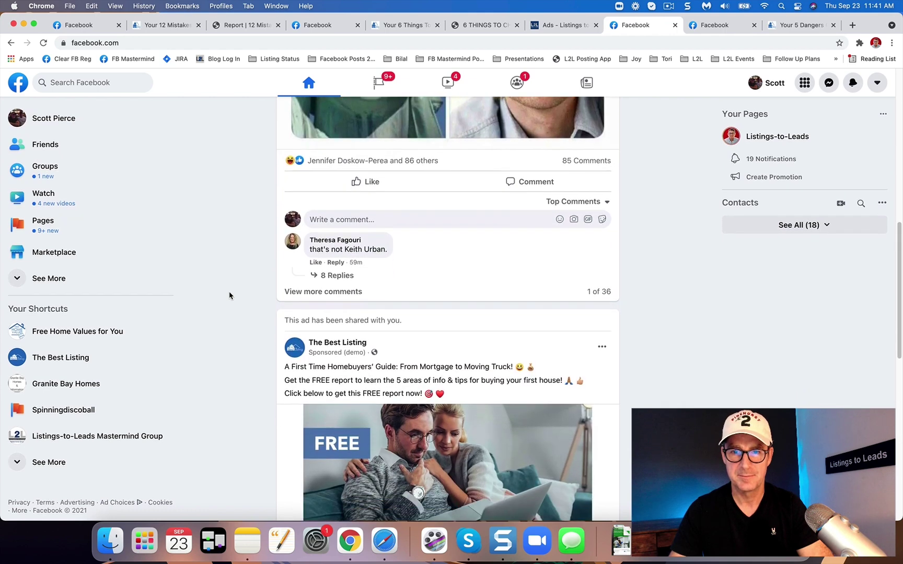
{"action": "scroll", "coordinate": [229, 295], "scroll_direction": "down", "scroll_amount": 5}
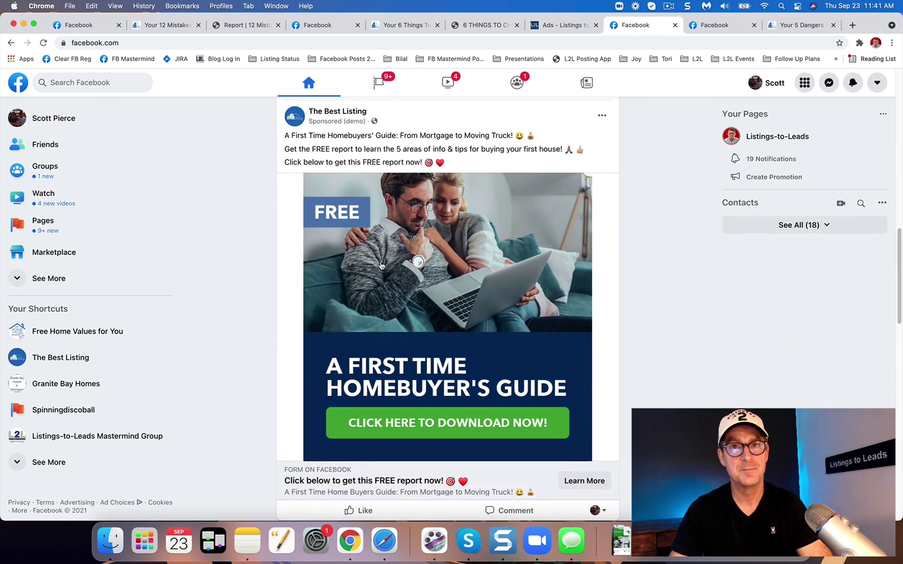
{"action": "left_click", "coordinate": [460, 275]}
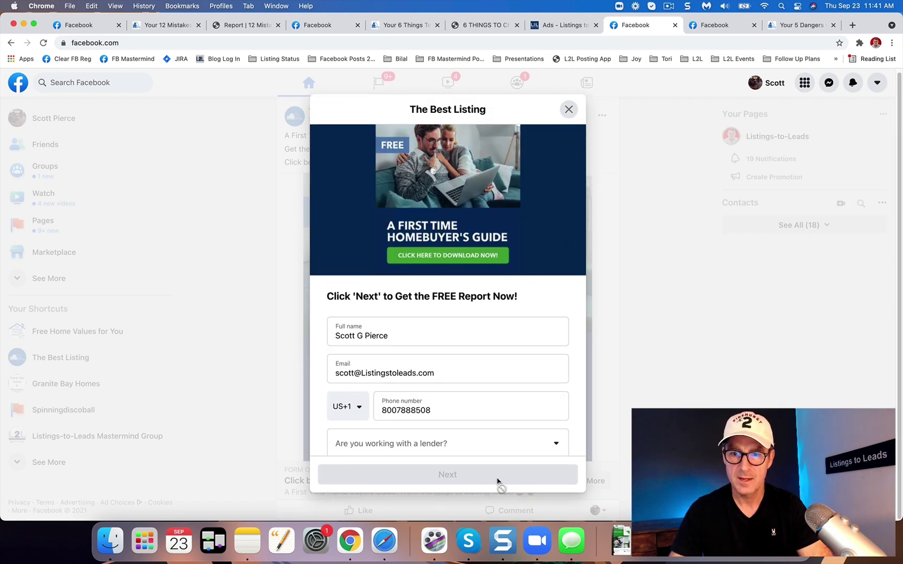
Step: Move past the contact details, answer Yes to the lender question and choose 1-3 months buying
{"action": "left_click", "coordinate": [476, 481]}
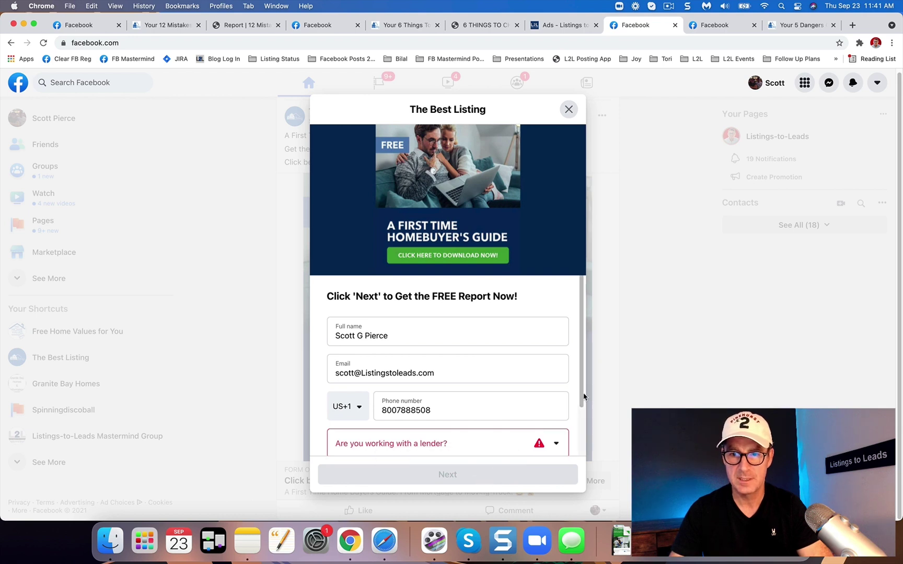
{"action": "left_click_drag", "start_coordinate": [581, 397], "coordinate": [573, 462]}
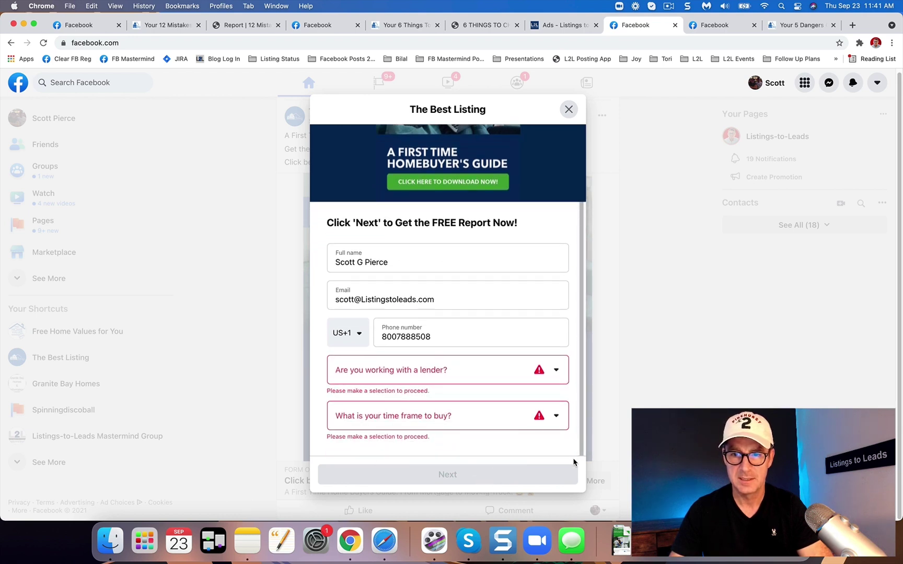
{"action": "left_click", "coordinate": [446, 371]}
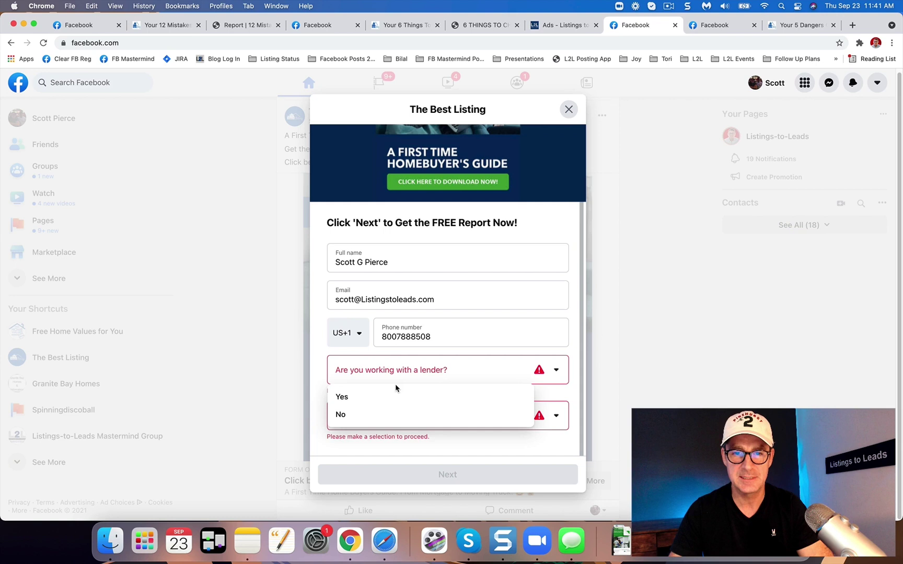
{"action": "left_click", "coordinate": [385, 399]}
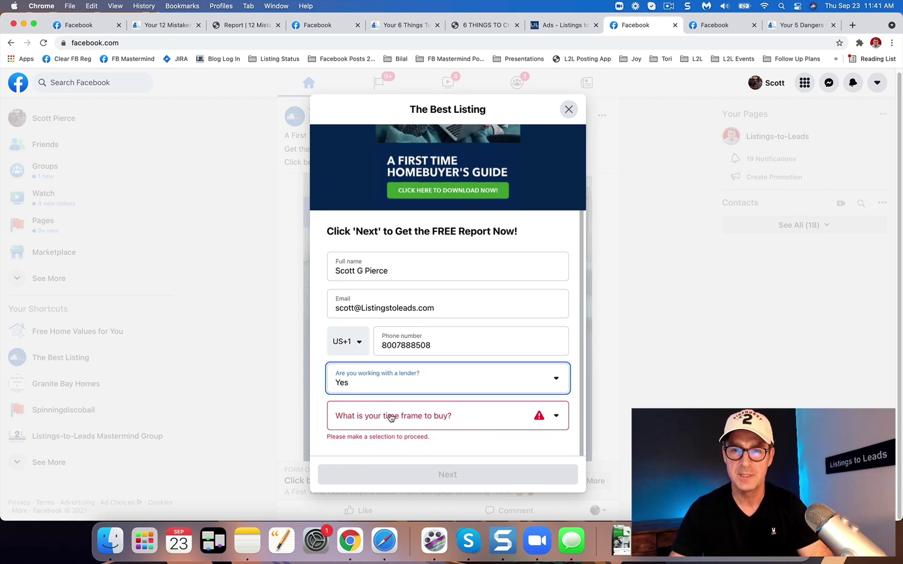
{"action": "left_click", "coordinate": [391, 417]}
{"action": "left_click", "coordinate": [380, 443]}
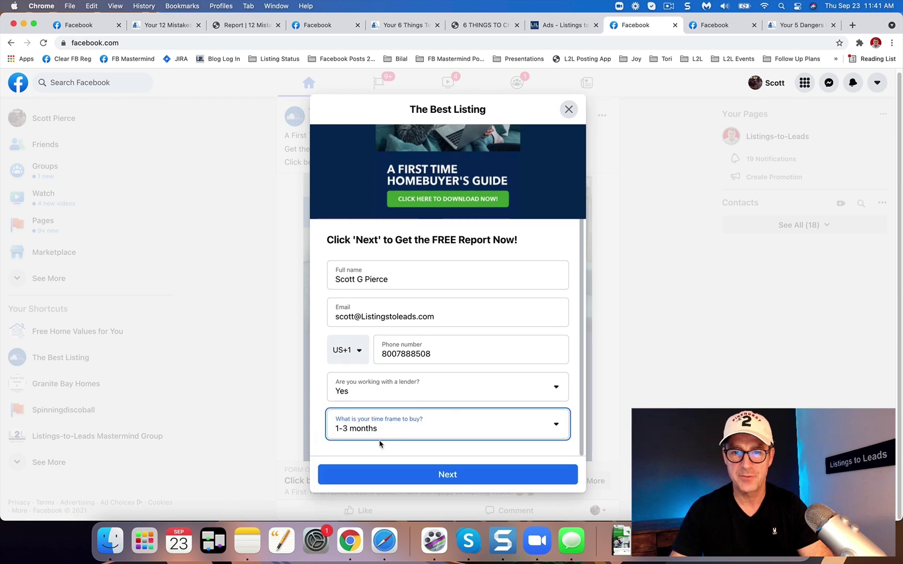
Step: Change the lender answer to No, submit the form, and request the report
{"action": "left_click", "coordinate": [412, 396]}
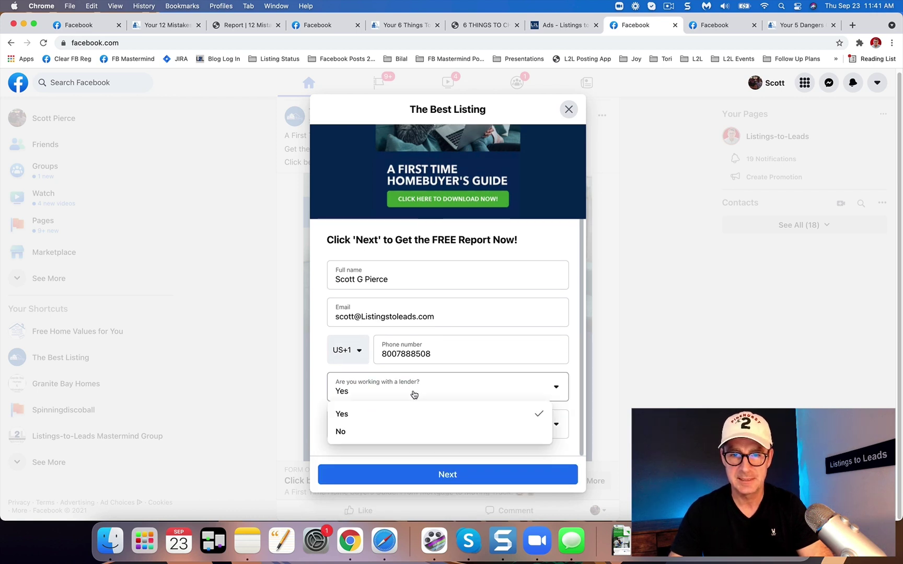
{"action": "left_click", "coordinate": [376, 432]}
{"action": "left_click", "coordinate": [424, 476]}
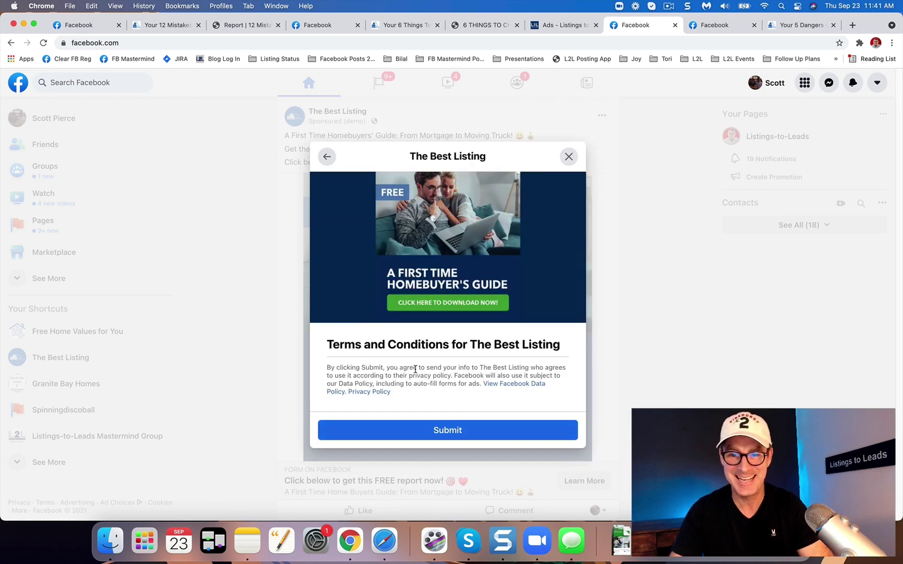
{"action": "left_click", "coordinate": [447, 432]}
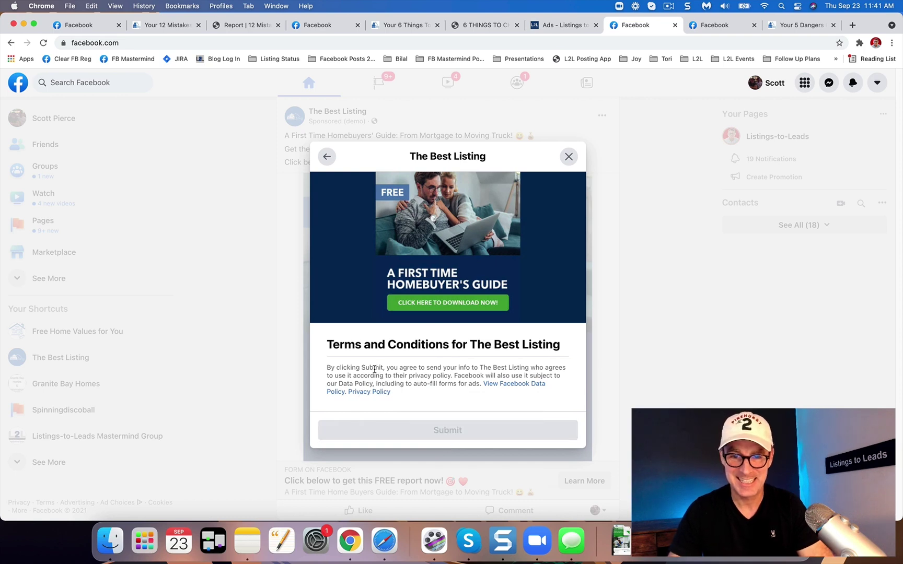
{"action": "left_click", "coordinate": [454, 435]}
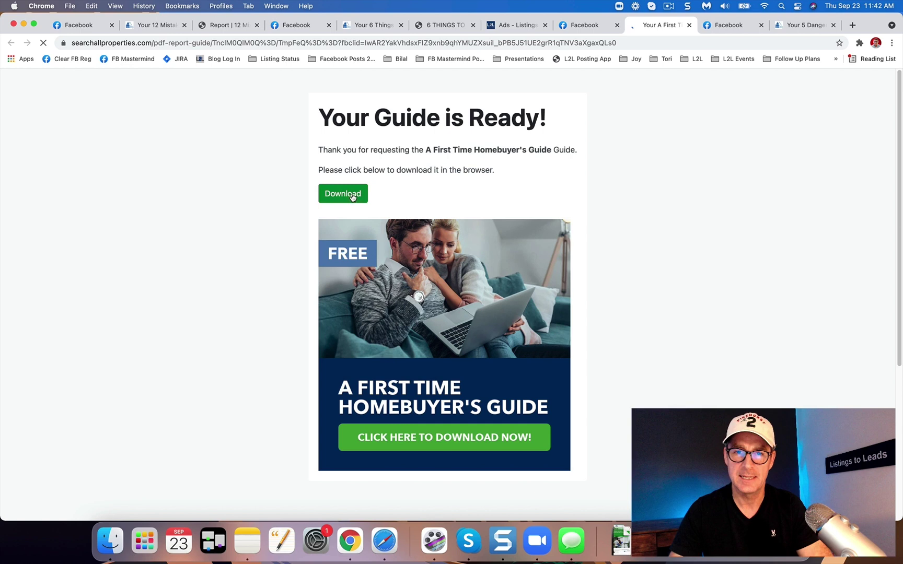
Step: Download the First Time Homebuyer's Guide PDF and return to the Ads dashboard
{"action": "left_click", "coordinate": [352, 196]}
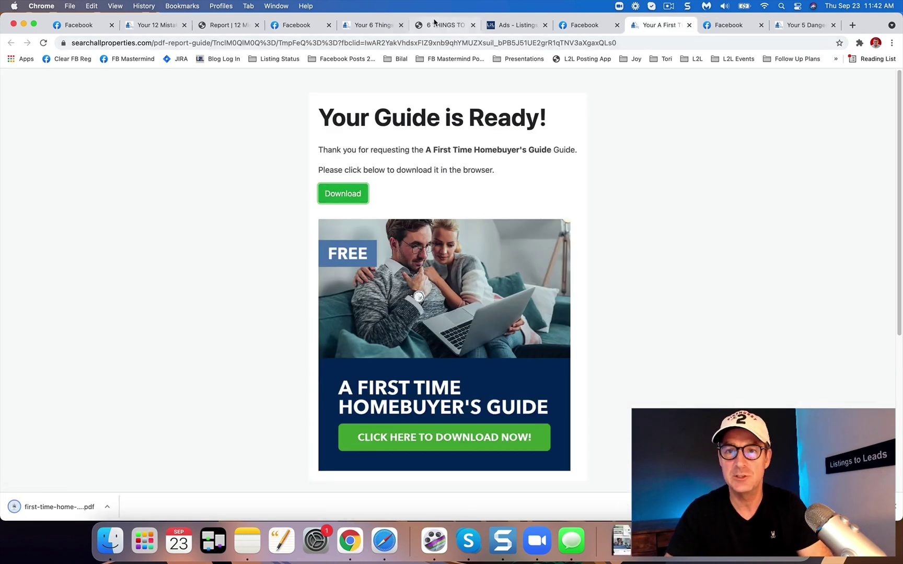
{"action": "left_click", "coordinate": [514, 25]}
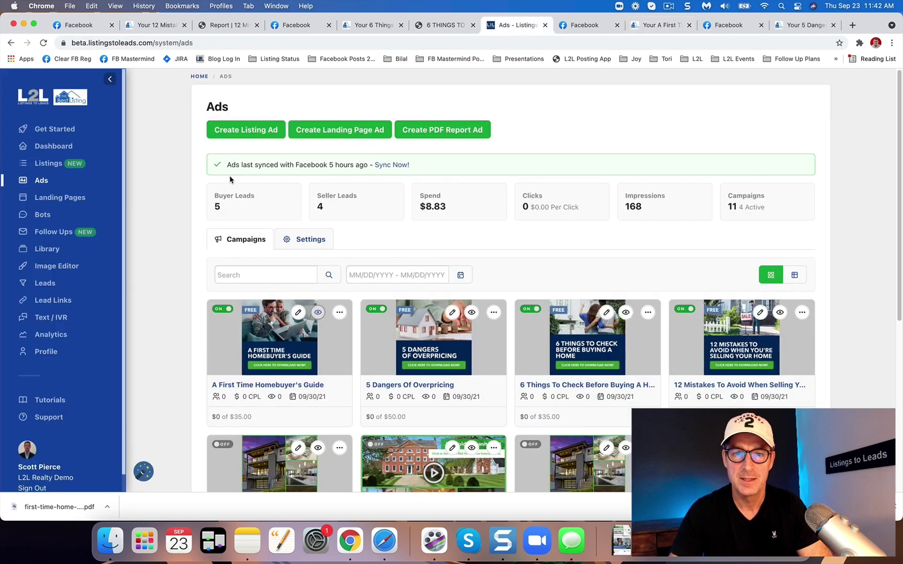
Step: Begin another PDF report ad with the list filtered to Buyer Reports
{"action": "left_click", "coordinate": [445, 129]}
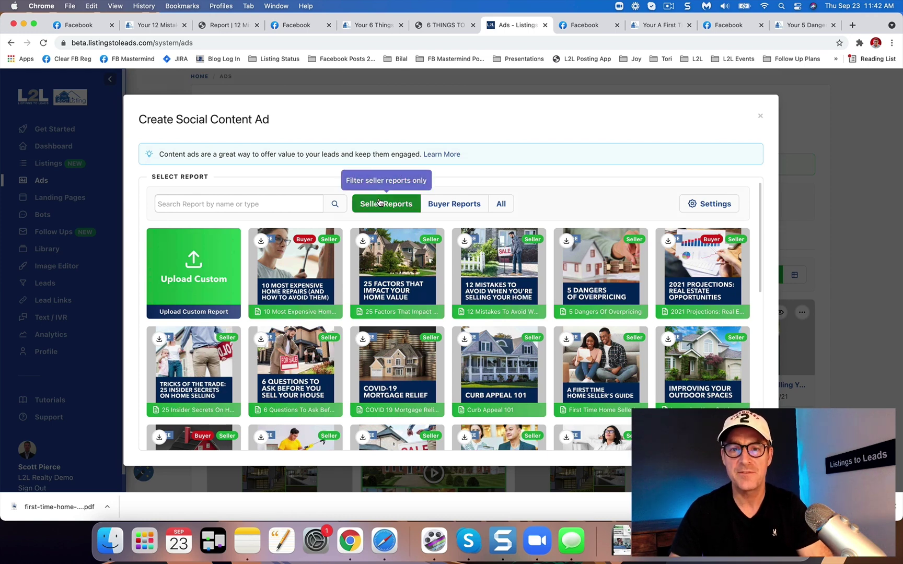
{"action": "left_click", "coordinate": [453, 204]}
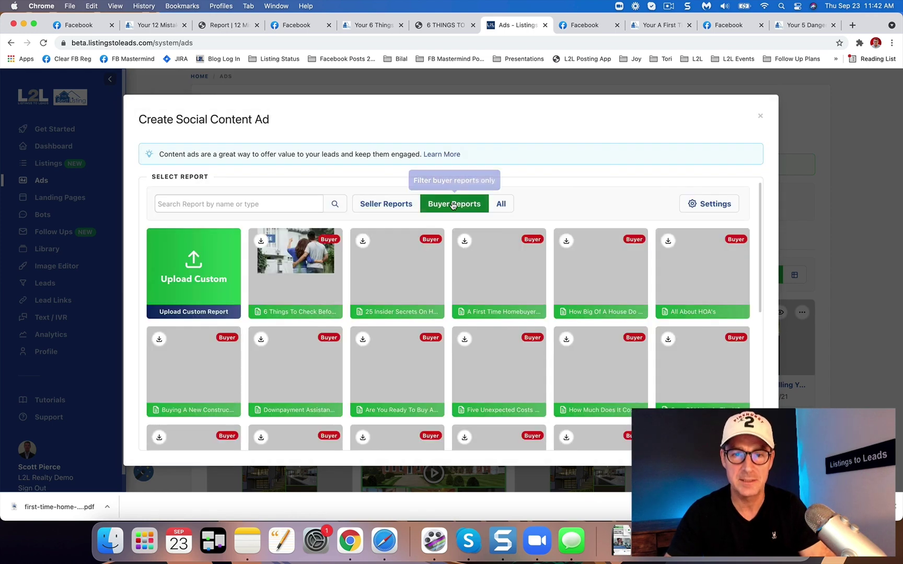